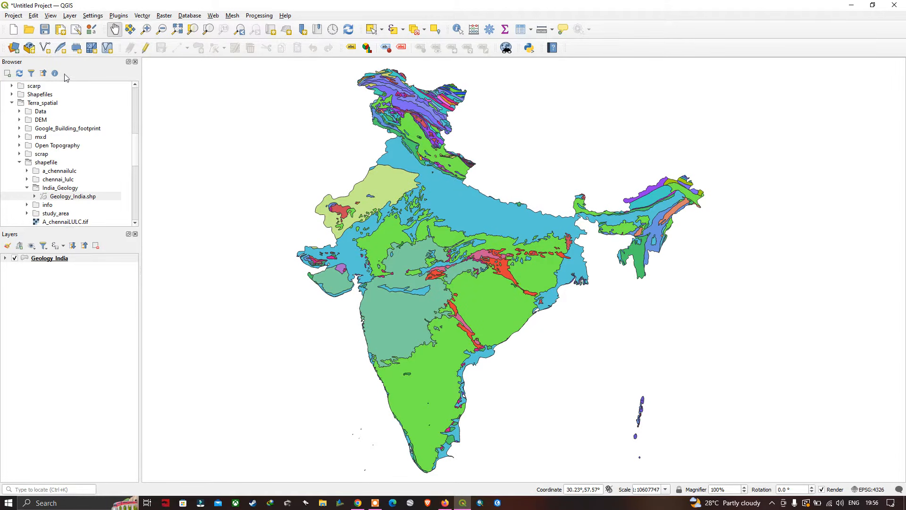
- Create a new print layout titled "Geology of India"
{"action": "left_click", "coordinate": [14, 15]}
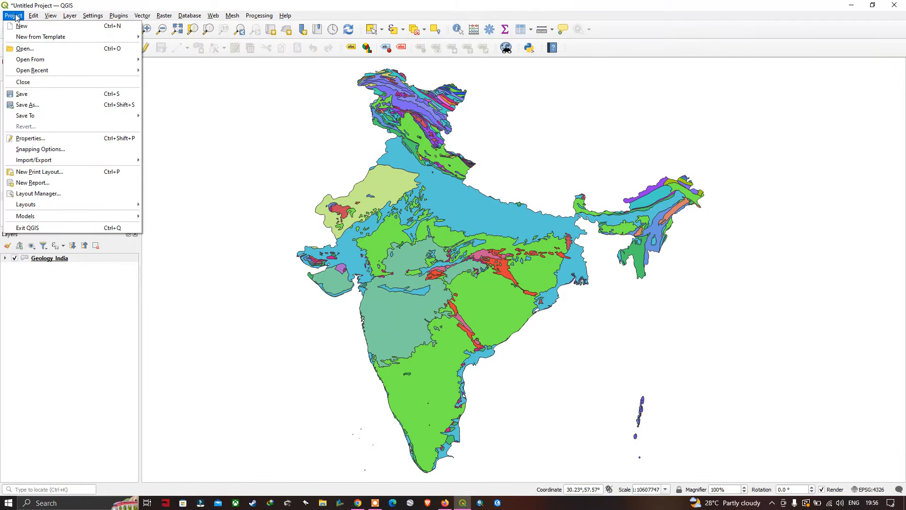
{"action": "left_click", "coordinate": [43, 174]}
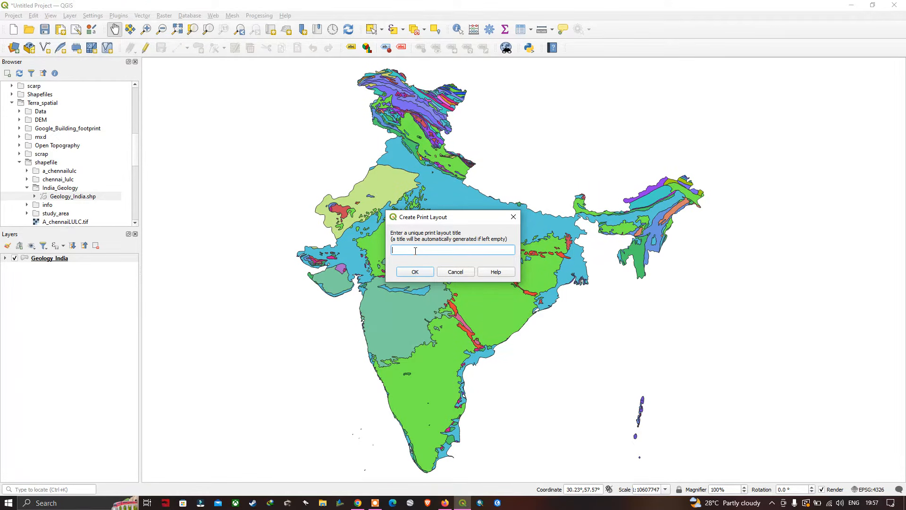
{"action": "type", "text": "Geology of India"}
{"action": "left_click", "coordinate": [420, 272]}
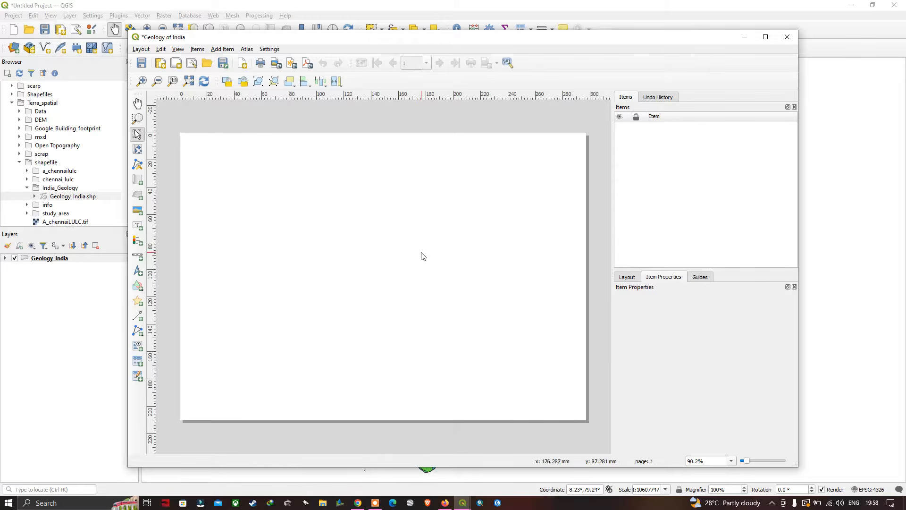
- Open the blank page's properties and review the available page sizes
{"action": "right_click", "coordinate": [385, 242]}
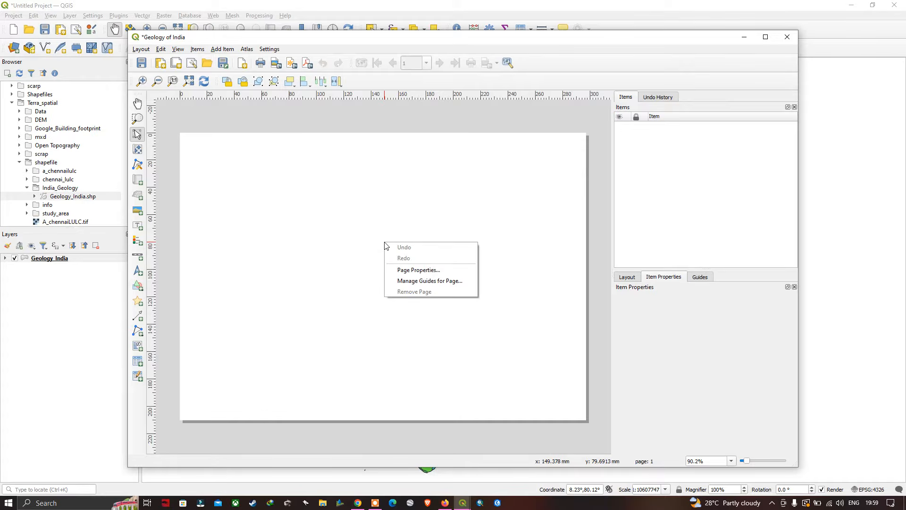
{"action": "left_click", "coordinate": [405, 275]}
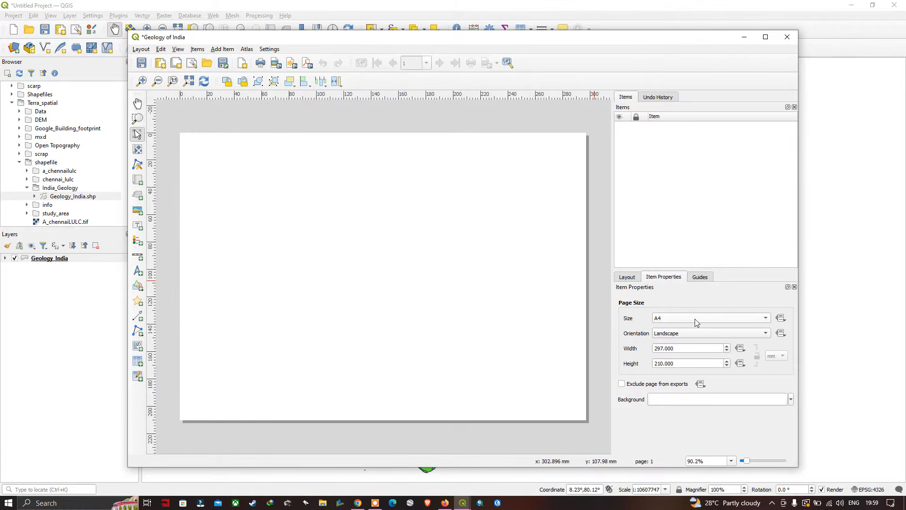
{"action": "left_click", "coordinate": [766, 321]}
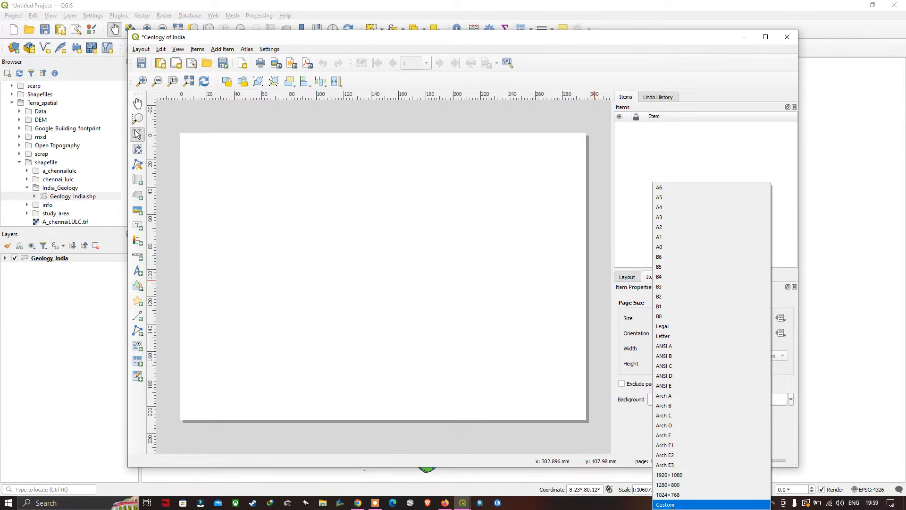
{"action": "left_click", "coordinate": [619, 333]}
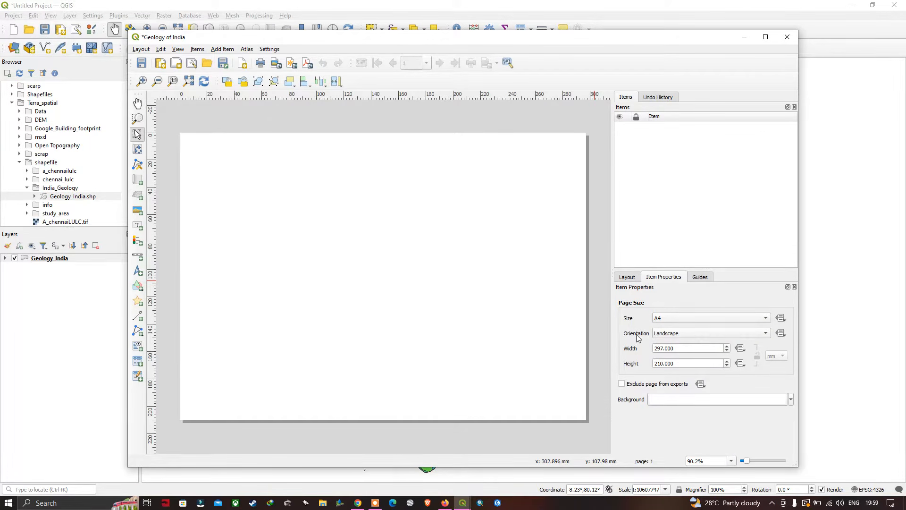
- Try the Portrait page orientation and return the page to Landscape
{"action": "left_click", "coordinate": [668, 334]}
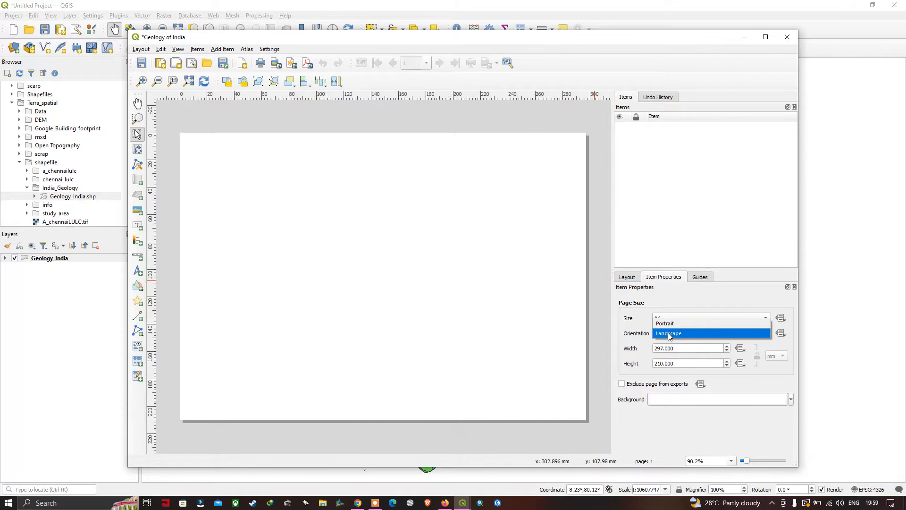
{"action": "left_click", "coordinate": [668, 325]}
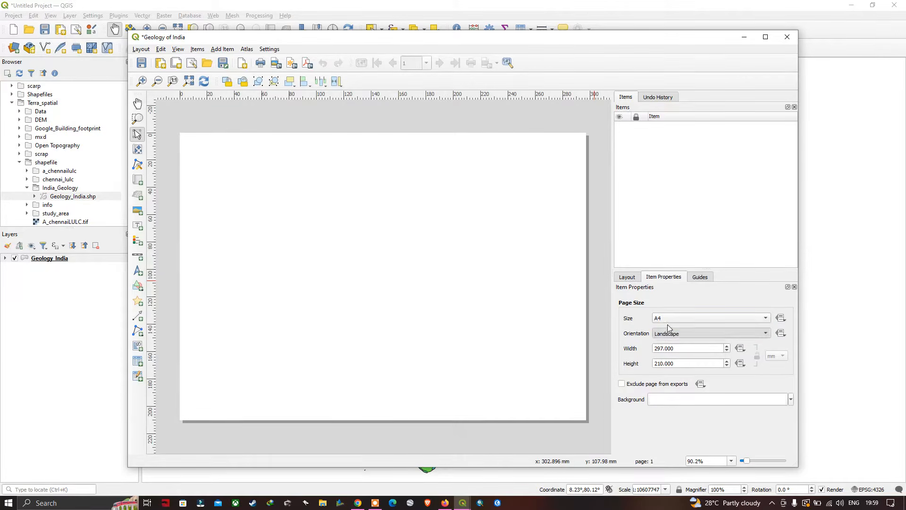
{"action": "left_click", "coordinate": [673, 334]}
{"action": "left_click", "coordinate": [678, 343]}
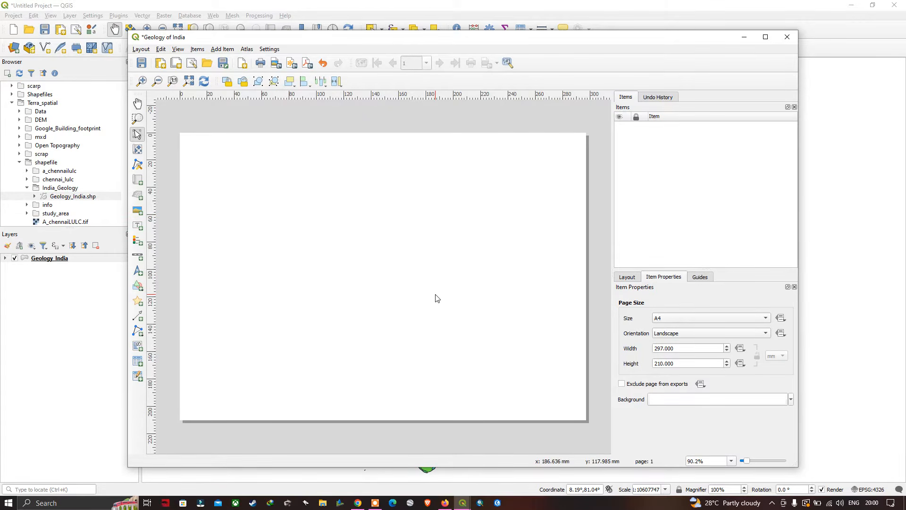
- Add a rectangle shape covering the whole A4 page as an outer border
{"action": "left_click", "coordinate": [225, 50]}
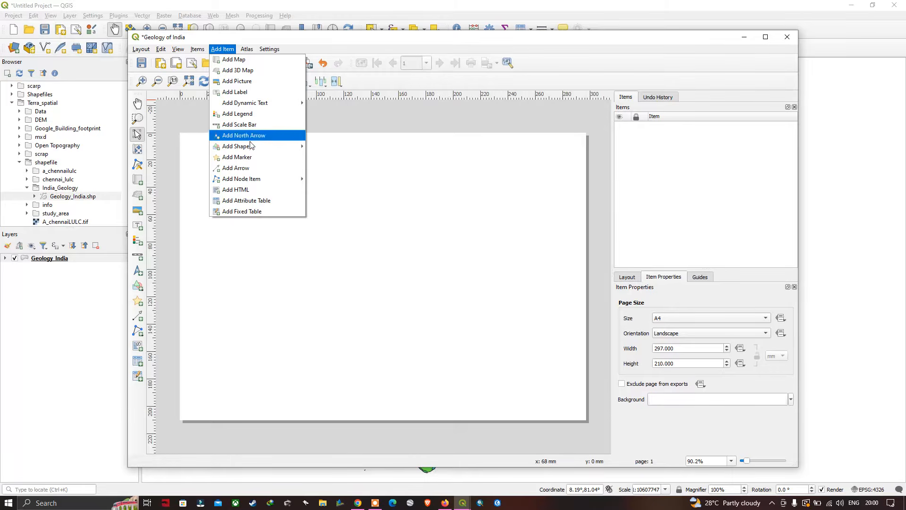
{"action": "mouse_move", "coordinate": [241, 149]}
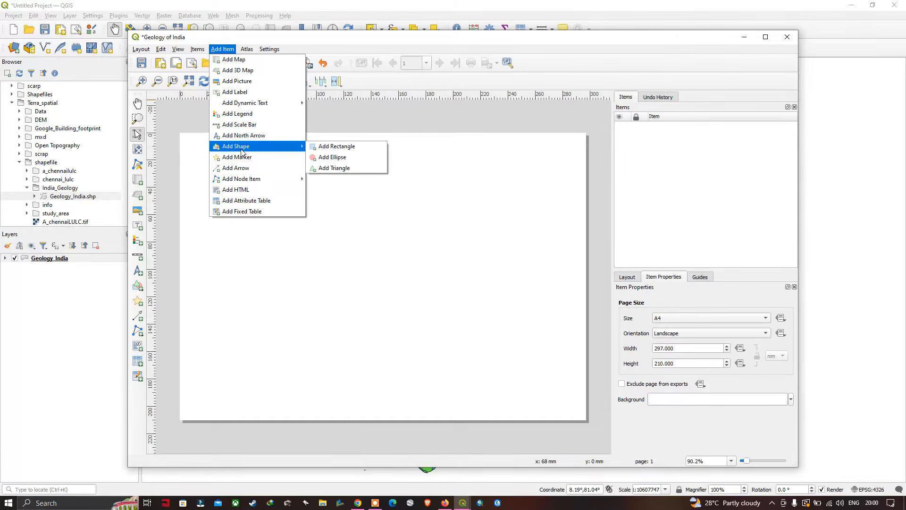
{"action": "left_click", "coordinate": [341, 147]}
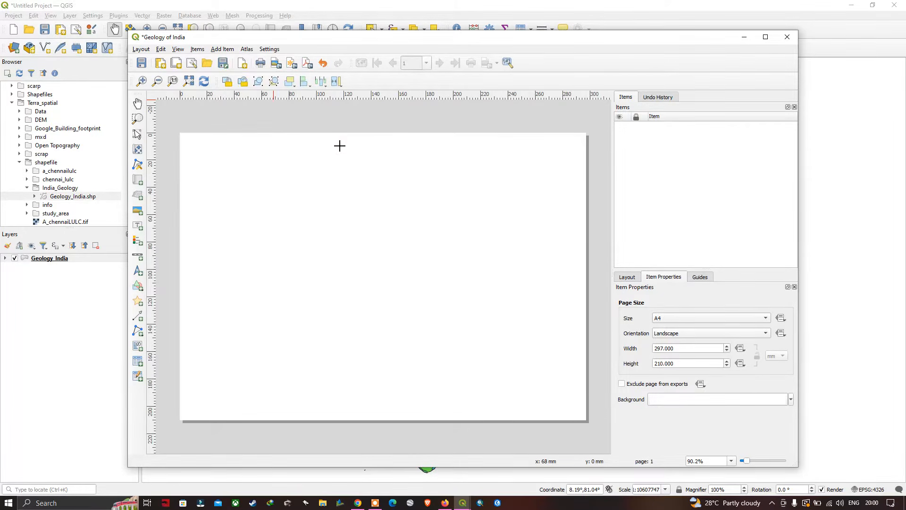
{"action": "left_click_drag", "start_coordinate": [179, 133], "coordinate": [587, 419]}
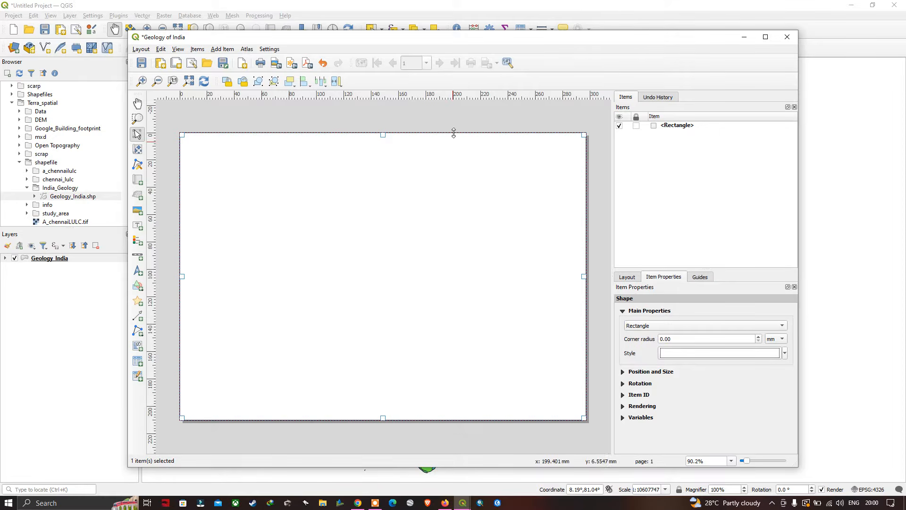
{"action": "left_click", "coordinate": [466, 116]}
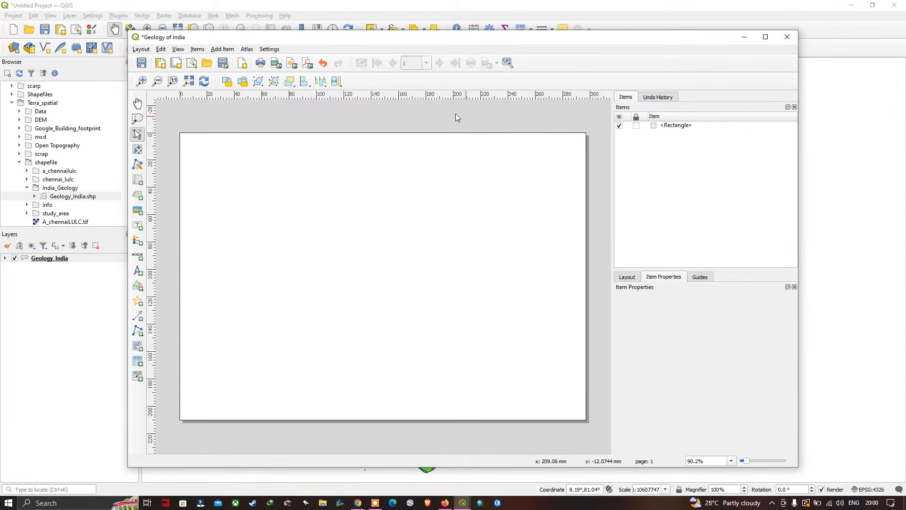
- Add a map item inside the page border and nudge it down to leave an even margin on all sides
{"action": "left_click", "coordinate": [226, 50]}
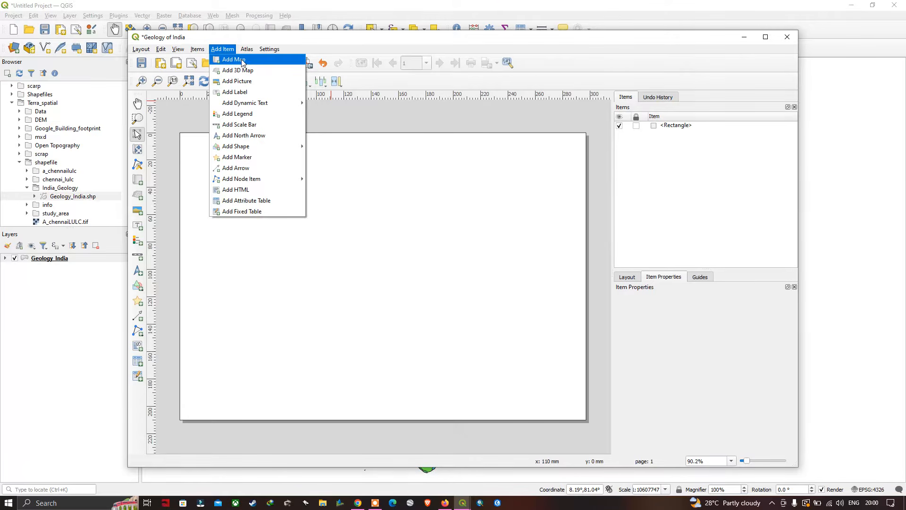
{"action": "left_click", "coordinate": [242, 61]}
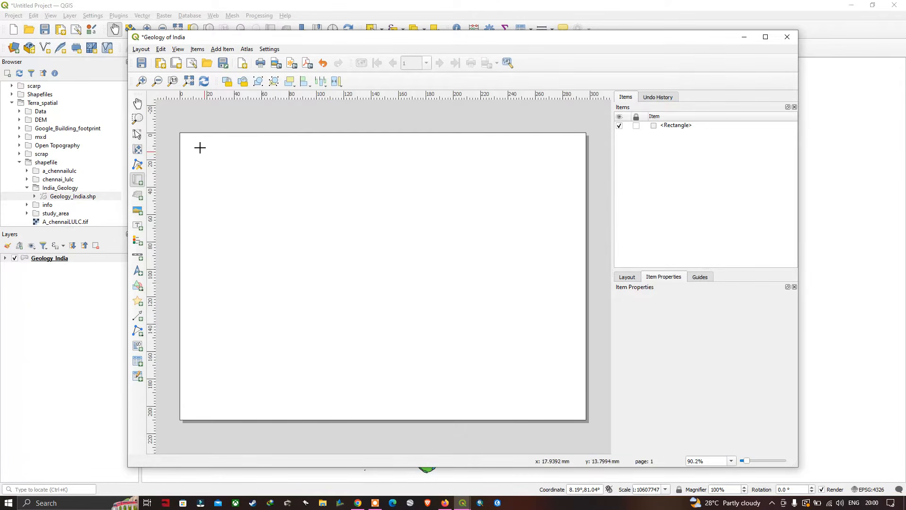
{"action": "mouse_move", "coordinate": [193, 148]}
{"action": "left_mouse_down"}
{"action": "mouse_move", "coordinate": [255, 235]}
{"action": "mouse_move", "coordinate": [352, 335]}
{"action": "mouse_move", "coordinate": [447, 396]}
{"action": "mouse_move", "coordinate": [499, 407]}
{"action": "mouse_move", "coordinate": [573, 403]}
{"action": "left_mouse_up"}
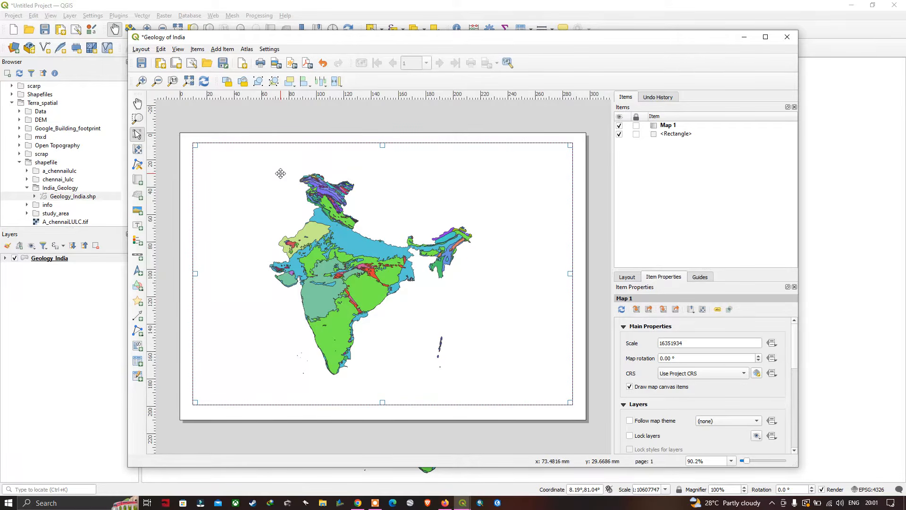
{"action": "mouse_move", "coordinate": [281, 172]}
{"action": "left_mouse_down"}
{"action": "mouse_move", "coordinate": [289, 175]}
{"action": "mouse_move", "coordinate": [276, 166]}
{"action": "mouse_move", "coordinate": [281, 177]}
{"action": "left_mouse_up"}
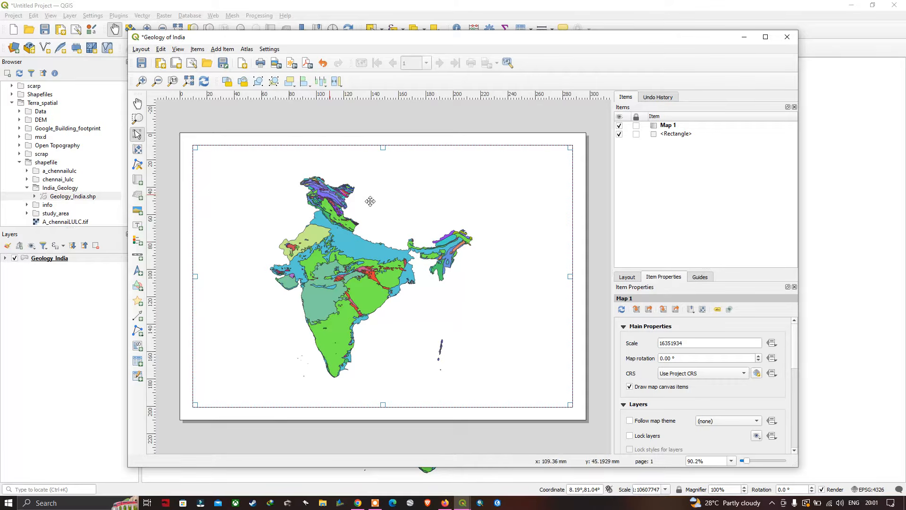
- Enlarge the map content within its item to a scale of about 1:13,300,000, using the Move item content tool
{"action": "left_click", "coordinate": [137, 149]}
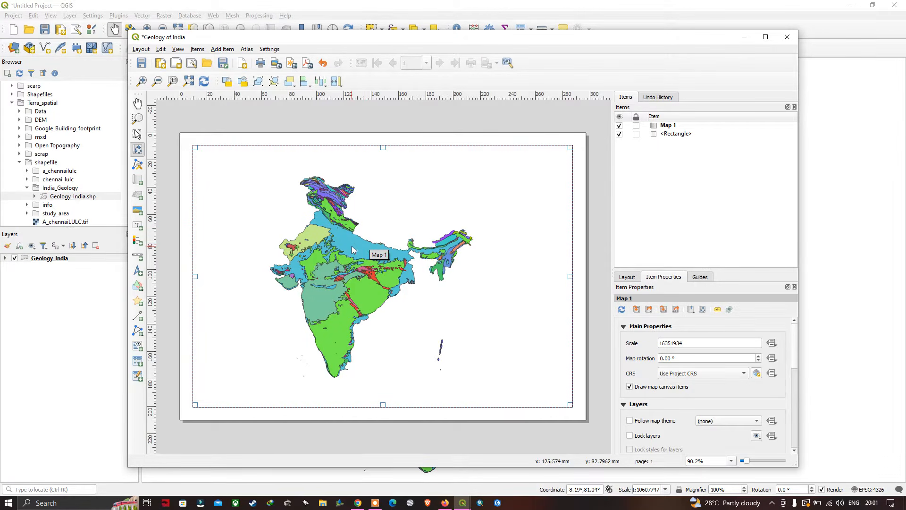
{"action": "scroll", "coordinate": [352, 247], "scroll_direction": "up", "scroll_amount": 3}
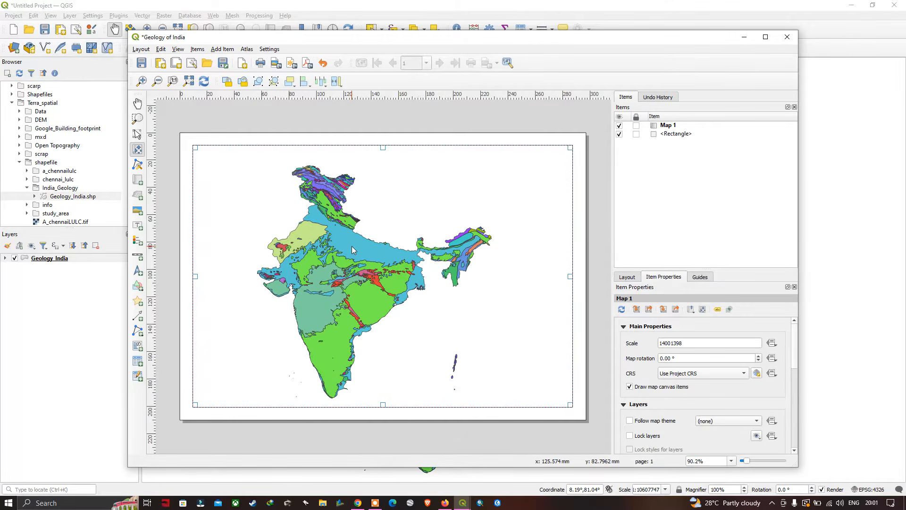
{"action": "scroll", "coordinate": [352, 245], "scroll_direction": "up", "scroll_amount": 1}
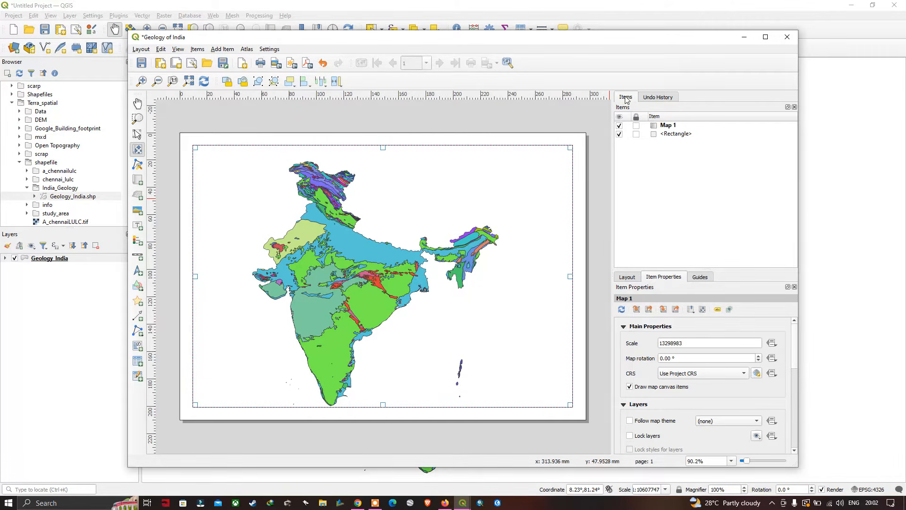
- Open Map 1's item properties and enable a frame around the map
{"action": "left_click", "coordinate": [669, 127]}
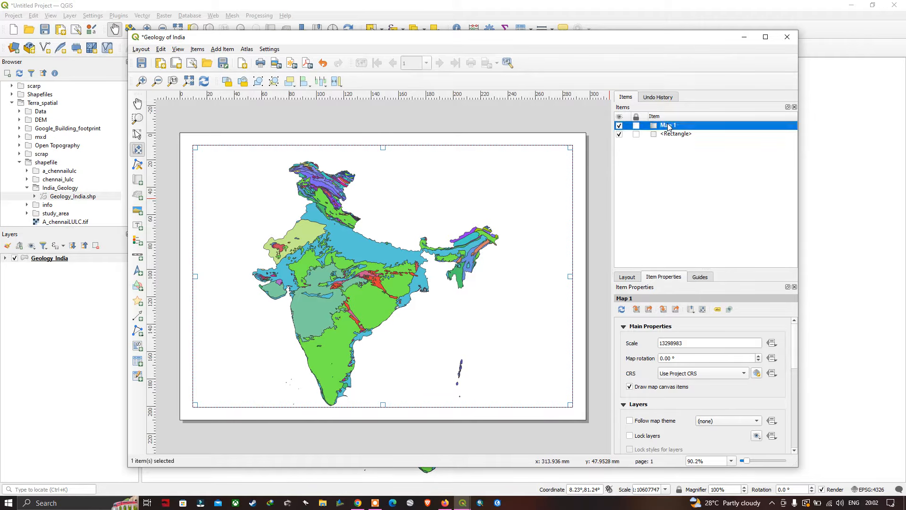
{"action": "right_click", "coordinate": [668, 126]}
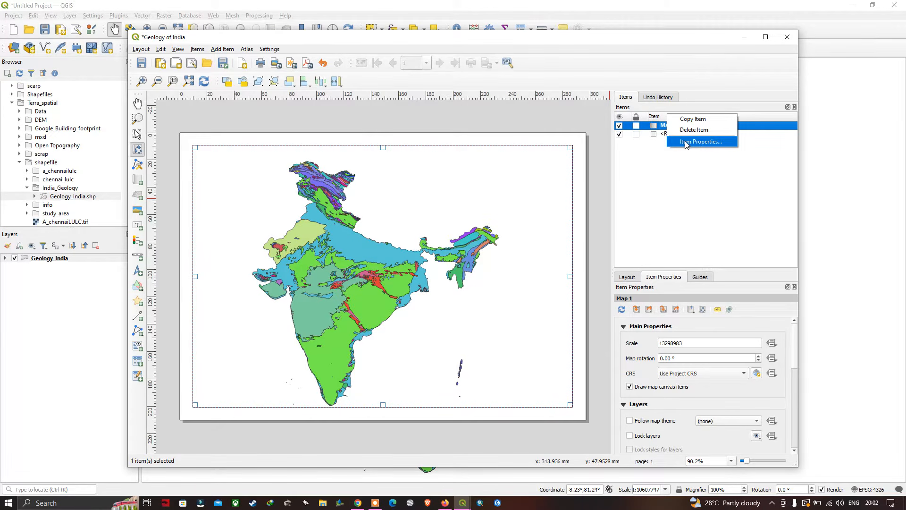
{"action": "left_click", "coordinate": [704, 142]}
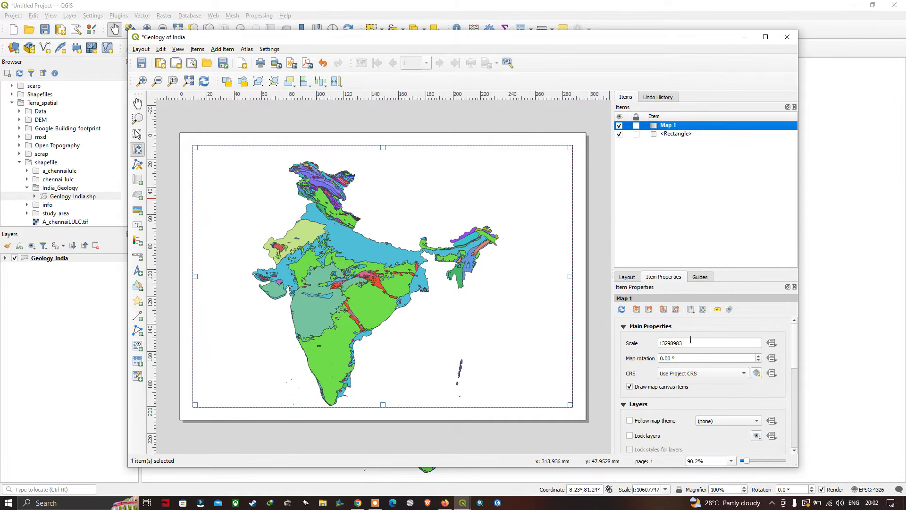
{"action": "left_click_drag", "start_coordinate": [689, 343], "coordinate": [660, 343]}
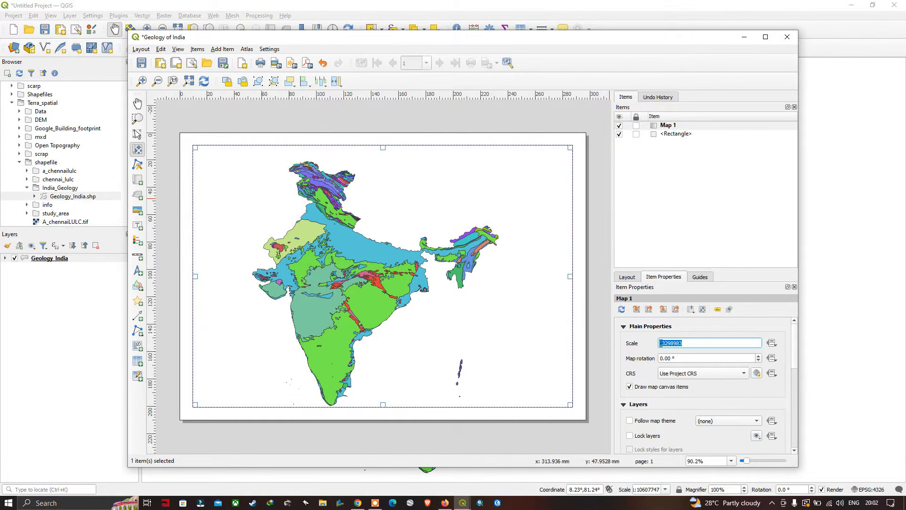
{"action": "left_click", "coordinate": [682, 343]}
{"action": "left_click_drag", "start_coordinate": [795, 330], "coordinate": [795, 408]}
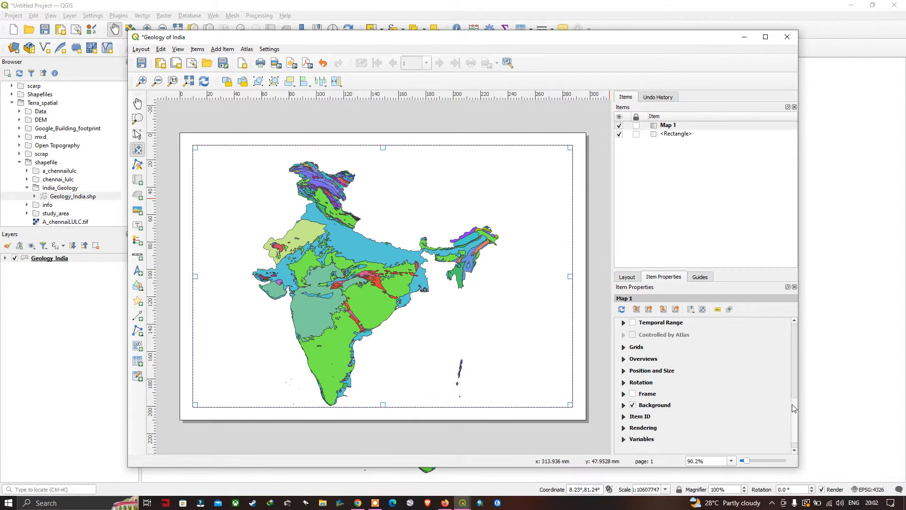
{"action": "left_click", "coordinate": [601, 277]}
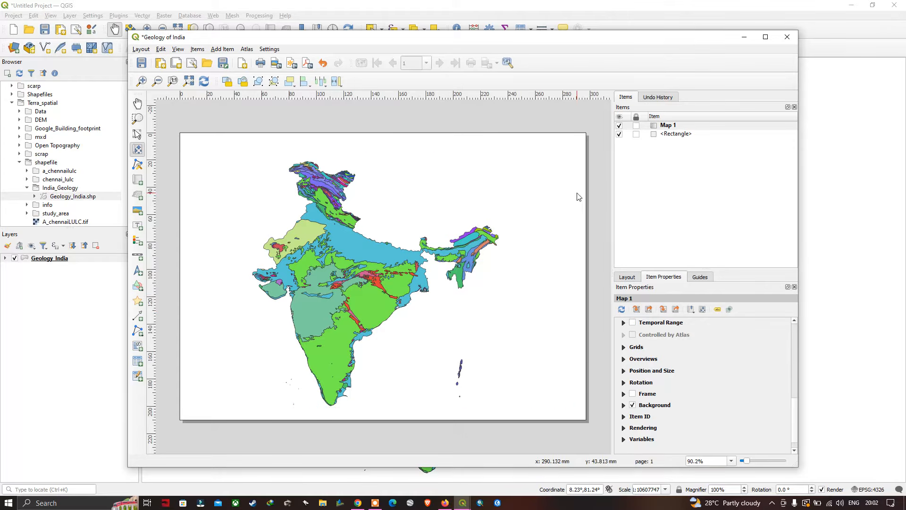
{"action": "left_click", "coordinate": [633, 394]}
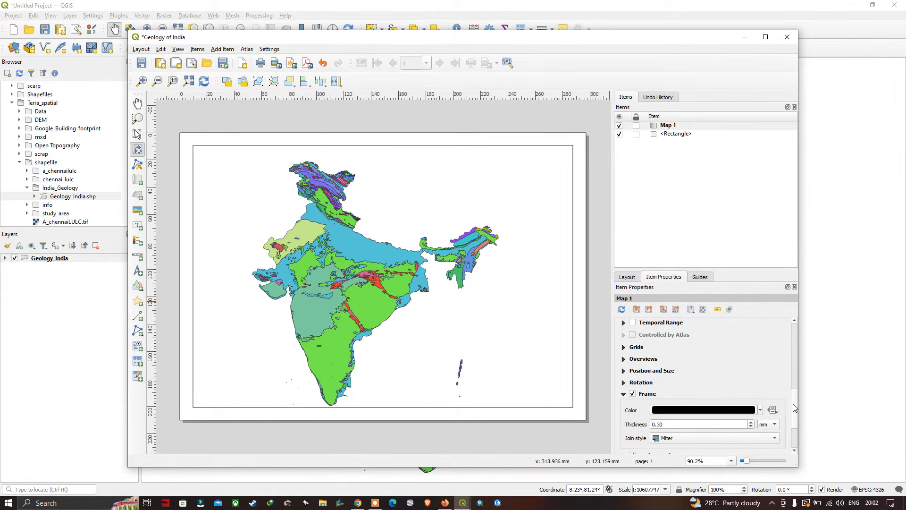
{"action": "left_click_drag", "start_coordinate": [795, 408], "coordinate": [799, 428]}
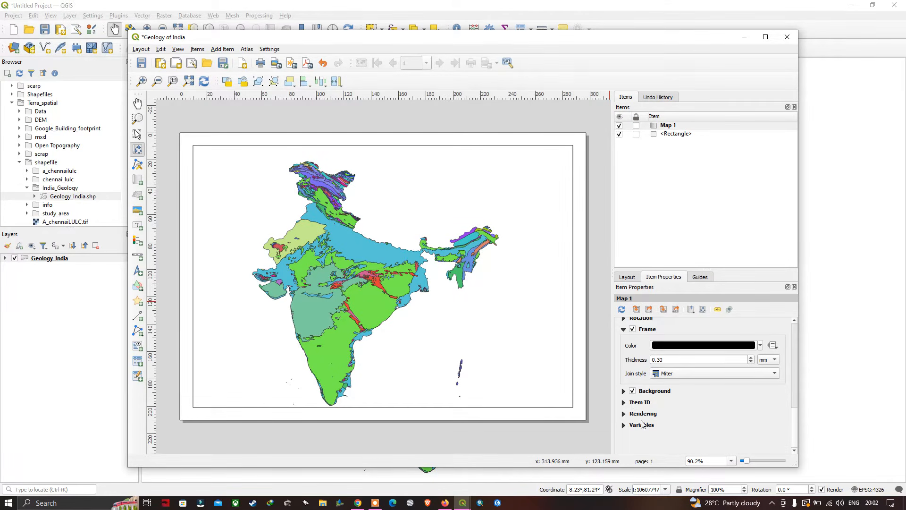
- Add a new grid to Map 1, keeping its current scale
{"action": "left_click_drag", "start_coordinate": [796, 434], "coordinate": [793, 343]}
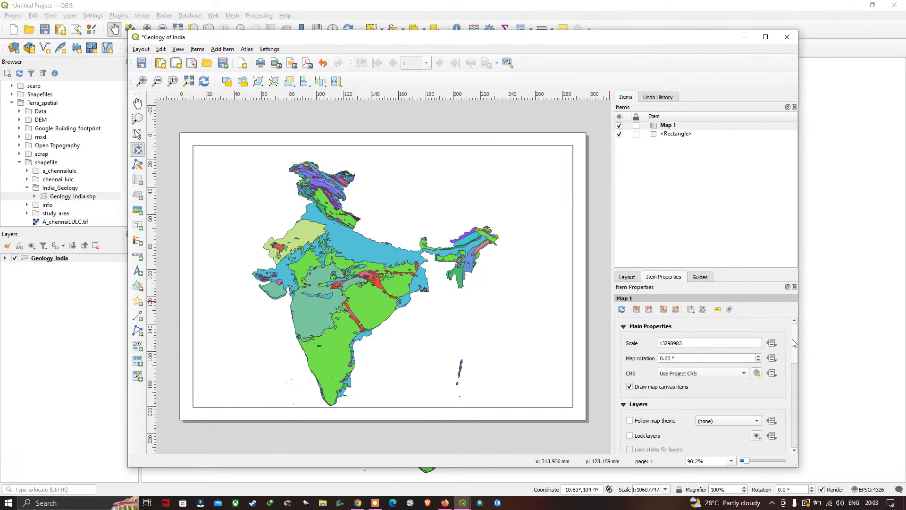
{"action": "left_click_drag", "start_coordinate": [683, 343], "coordinate": [660, 345]}
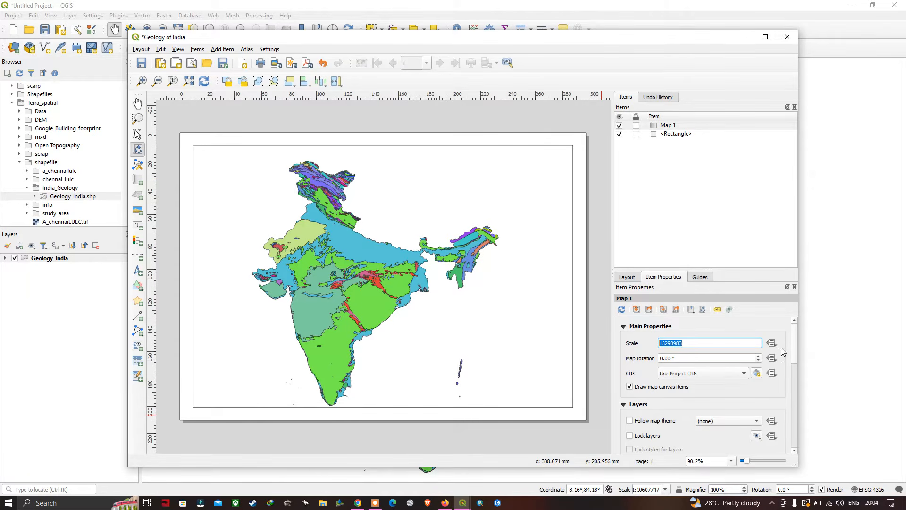
{"action": "left_click_drag", "start_coordinate": [795, 338], "coordinate": [801, 396]}
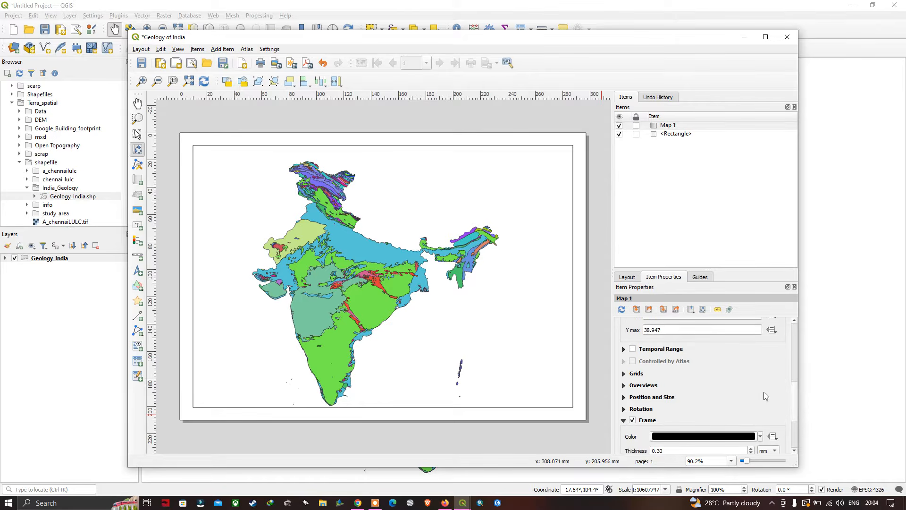
{"action": "left_click", "coordinate": [623, 374]}
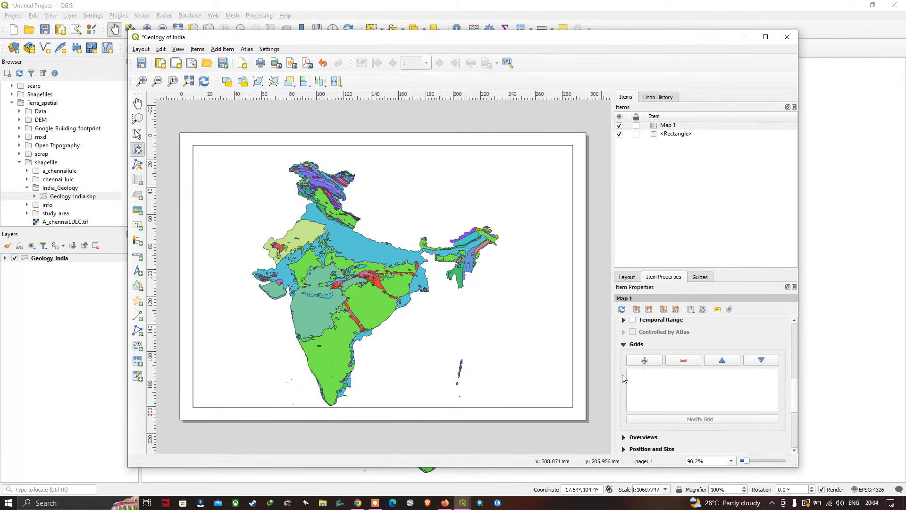
{"action": "left_click", "coordinate": [644, 361]}
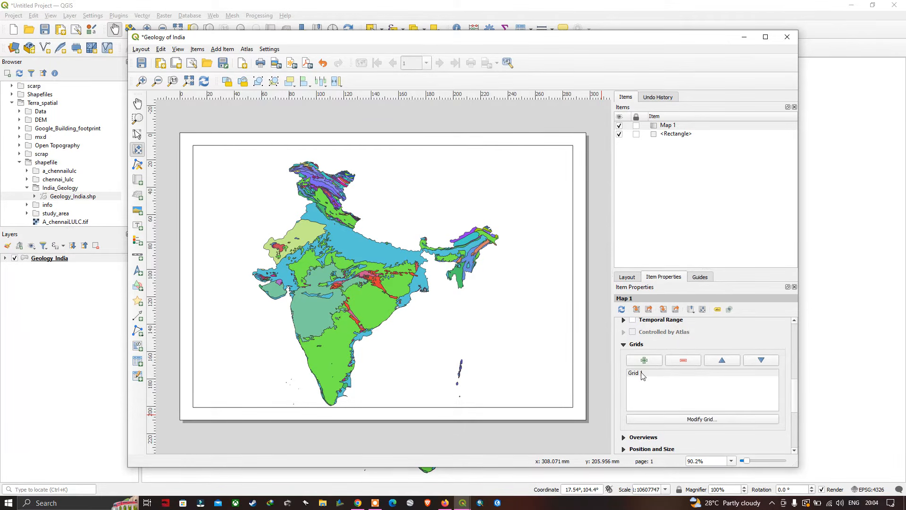
{"action": "left_click", "coordinate": [640, 374]}
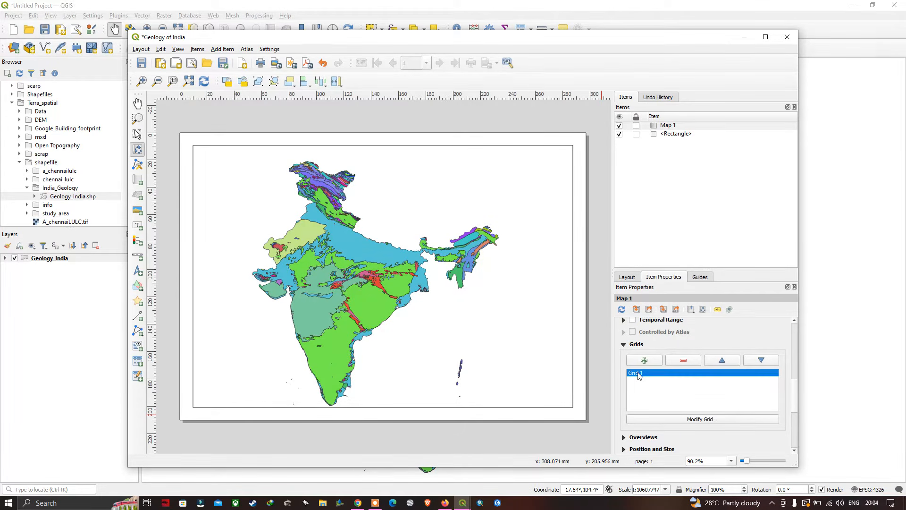
{"action": "left_click", "coordinate": [694, 420]}
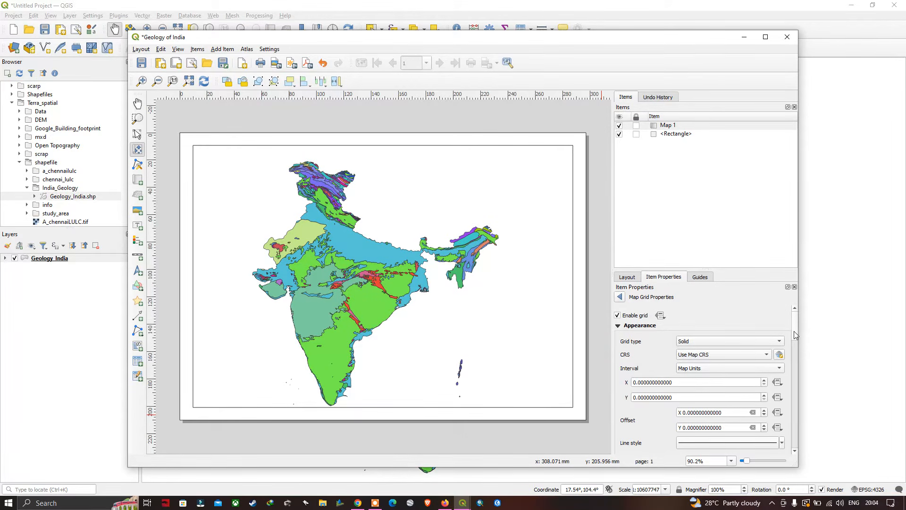
{"action": "mouse_move", "coordinate": [795, 334]}
{"action": "left_mouse_down"}
{"action": "mouse_move", "coordinate": [798, 382]}
{"action": "mouse_move", "coordinate": [797, 326]}
{"action": "left_mouse_up"}
{"action": "left_click", "coordinate": [620, 297]}
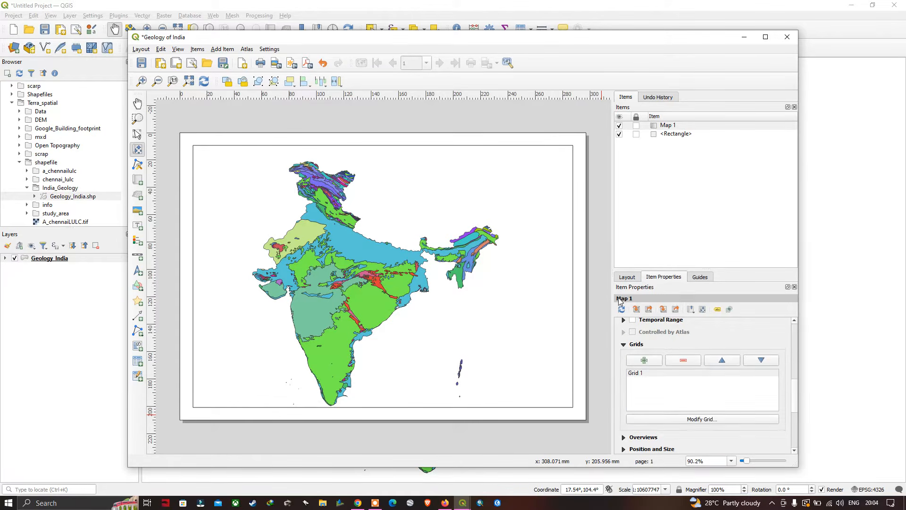
- Copy Map 1's scale value, 13298983, and enter it as Grid 1's X interval in map units
{"action": "scroll", "coordinate": [797, 386], "scroll_direction": "up", "scroll_amount": 10}
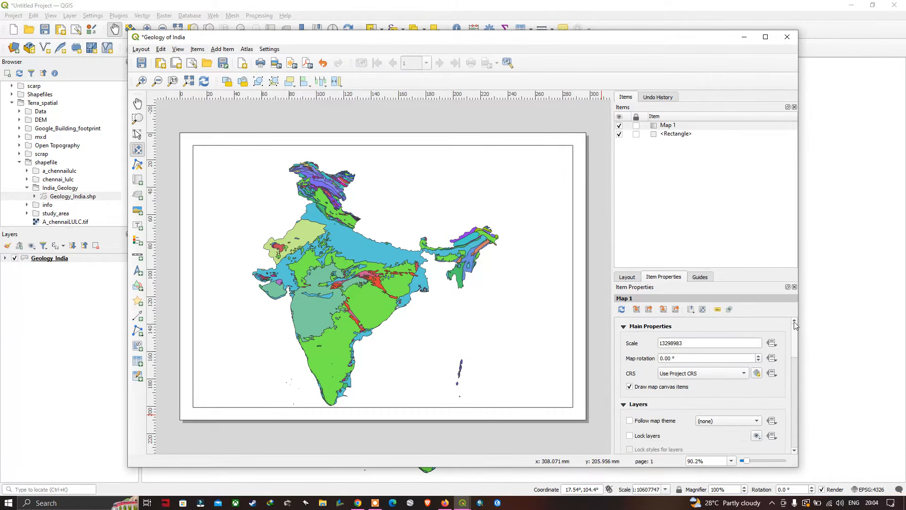
{"action": "double_click", "coordinate": [692, 343]}
{"action": "key", "text": "ctrl+c"}
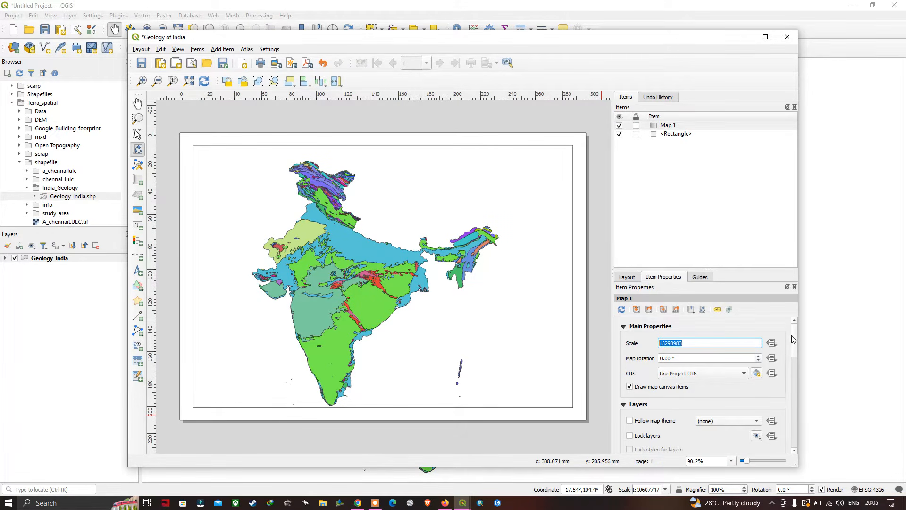
{"action": "left_click_drag", "start_coordinate": [793, 336], "coordinate": [801, 385]}
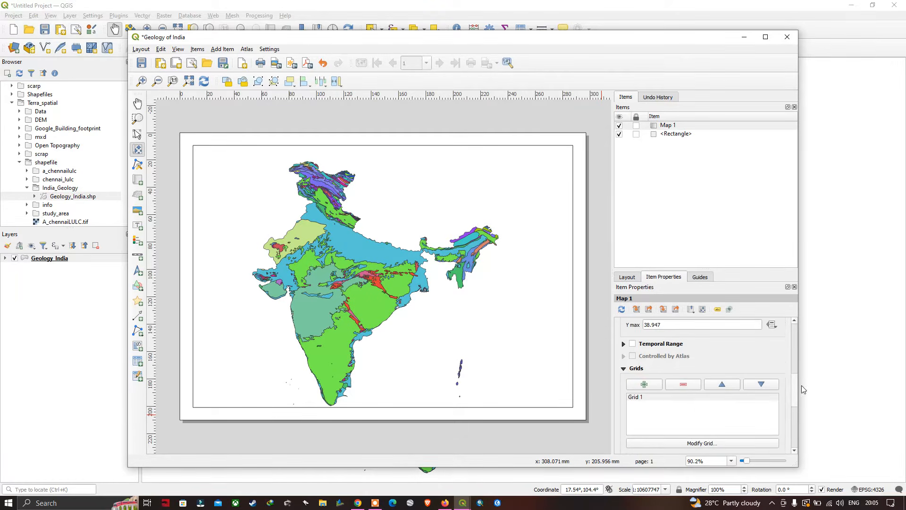
{"action": "left_click", "coordinate": [640, 386]}
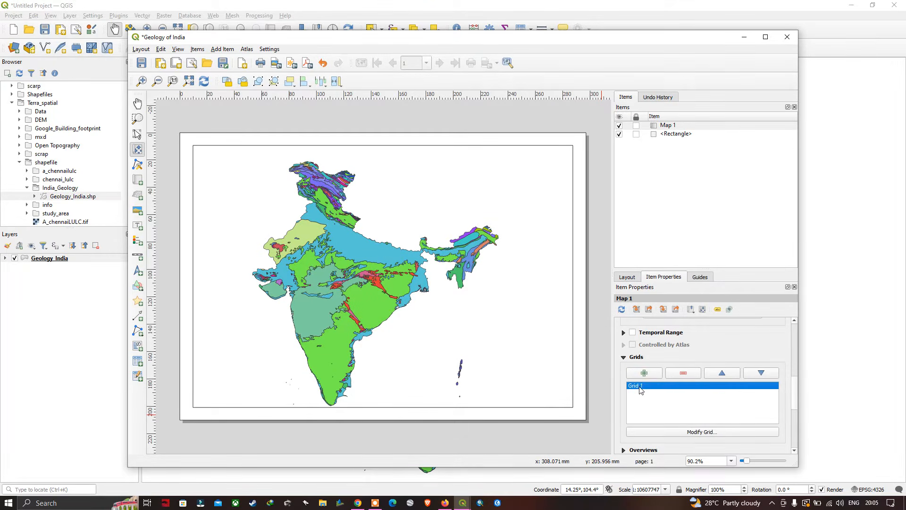
{"action": "left_click", "coordinate": [690, 432]}
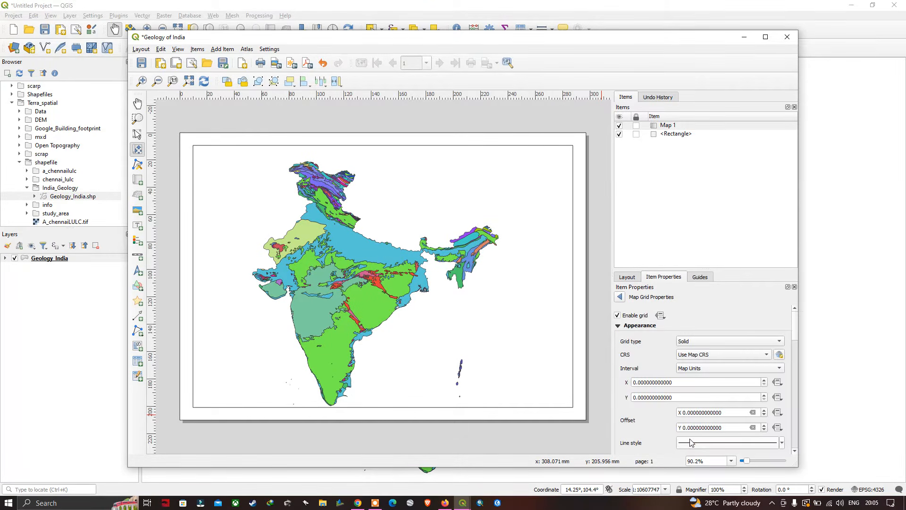
{"action": "double_click", "coordinate": [670, 383]}
{"action": "key", "text": "BackSpace"}
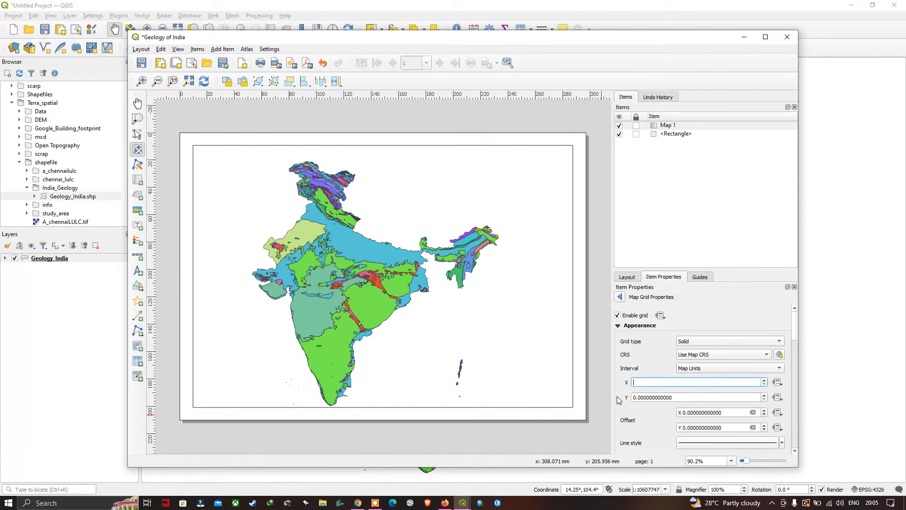
{"action": "key", "text": "ctrl+v"}
- Give the grid's X interval a data-defined override through the Assistant, with 13298983 as the source
{"action": "left_click", "coordinate": [778, 382]}
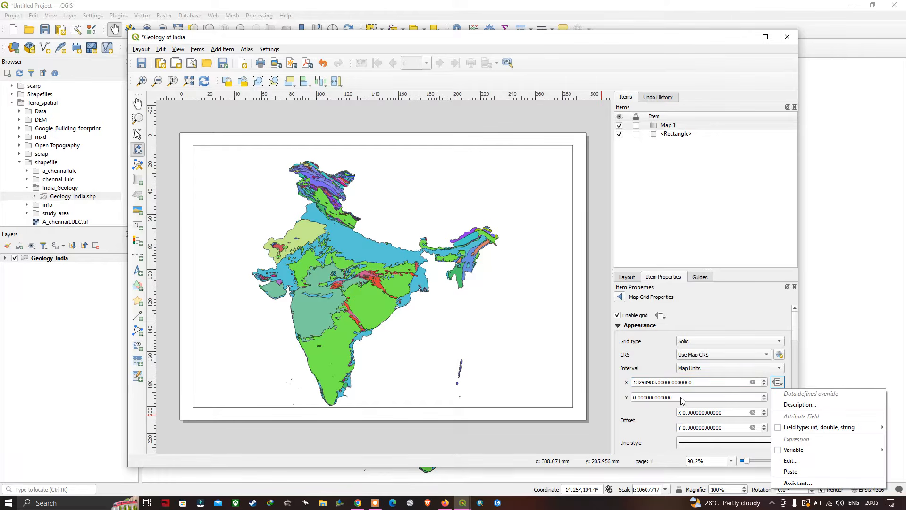
{"action": "left_click", "coordinate": [779, 384]}
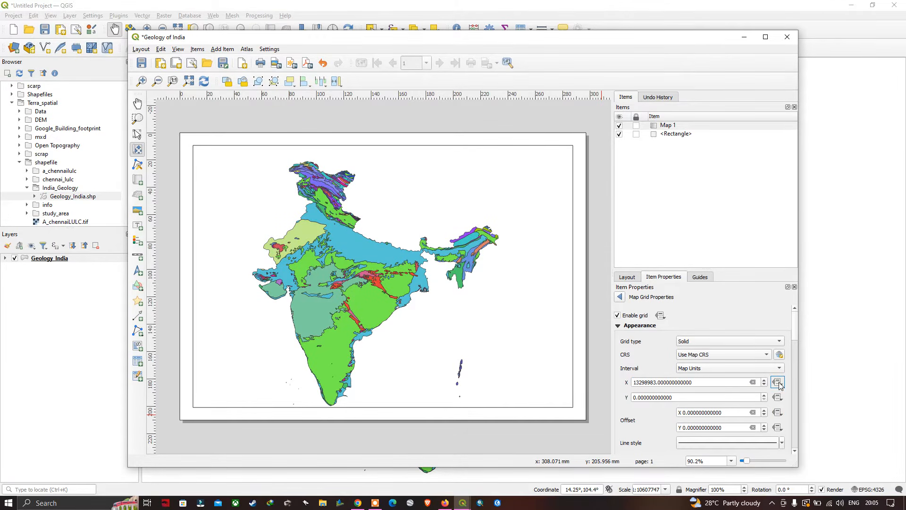
{"action": "left_click", "coordinate": [779, 385]}
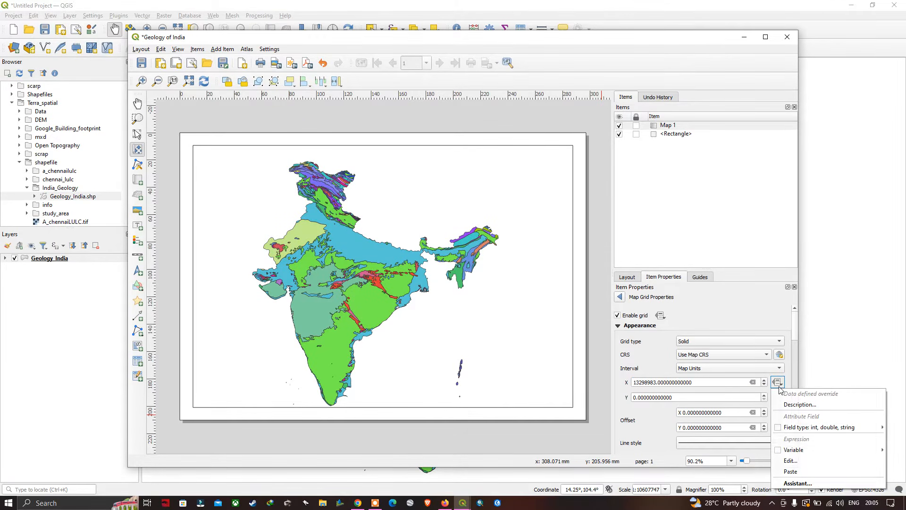
{"action": "left_click", "coordinate": [796, 484]}
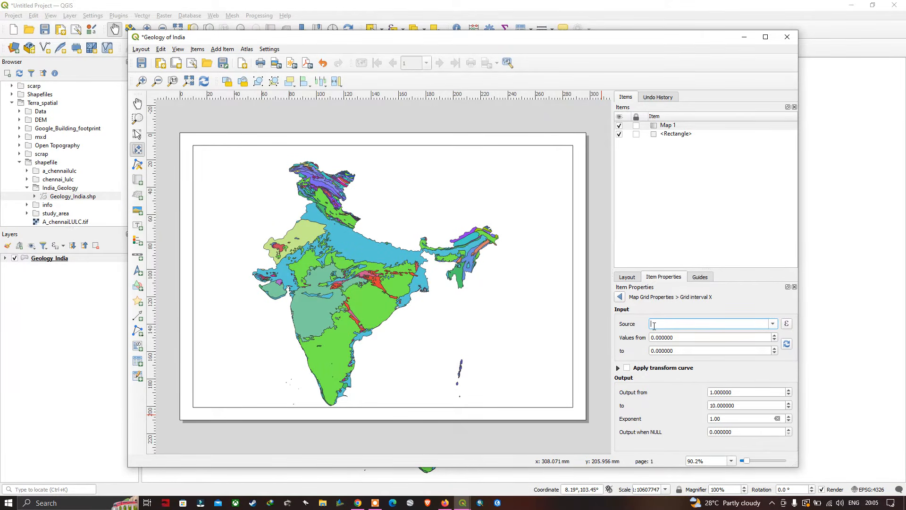
{"action": "key", "text": "ctrl+v"}
{"action": "left_click", "coordinate": [786, 347]}
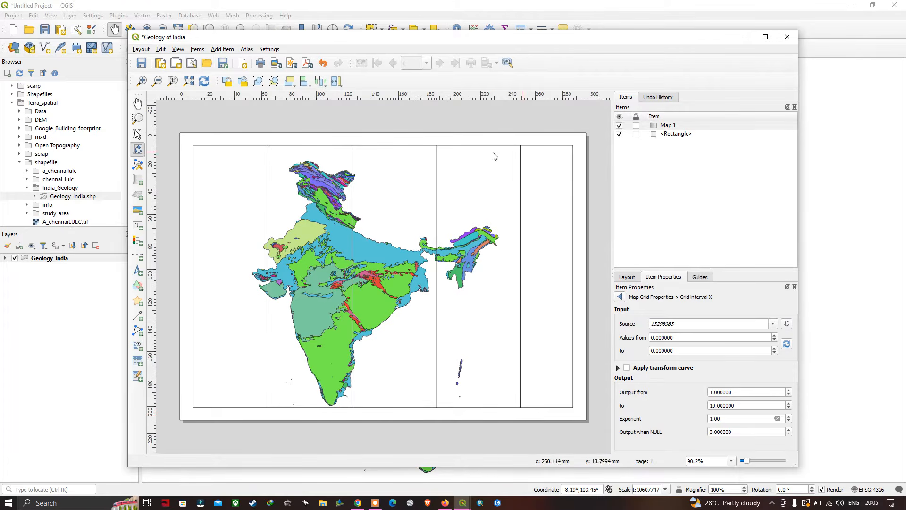
{"action": "left_click", "coordinate": [620, 296]}
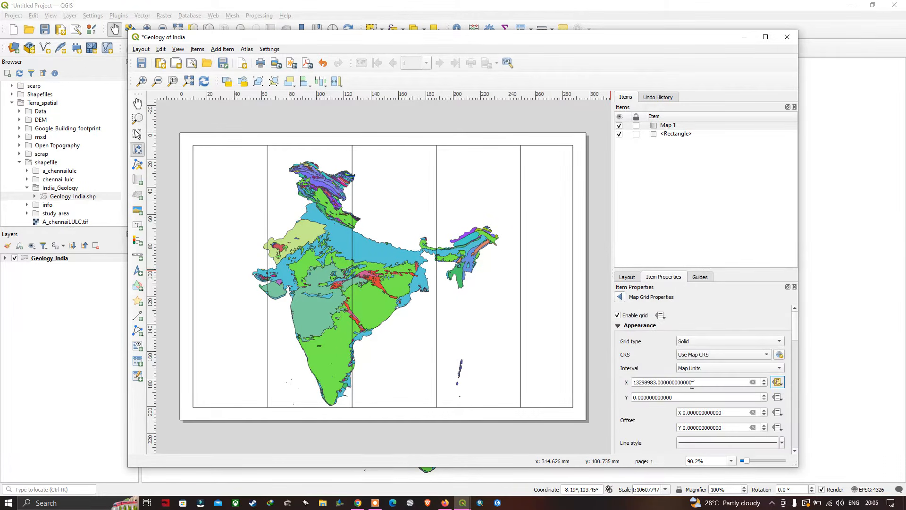
- Set the grid's Y interval to 13298983 and give it an Assistant override with 13298983 as the source
{"action": "triple_click", "coordinate": [680, 398]}
{"action": "key", "text": "BackSpace"}
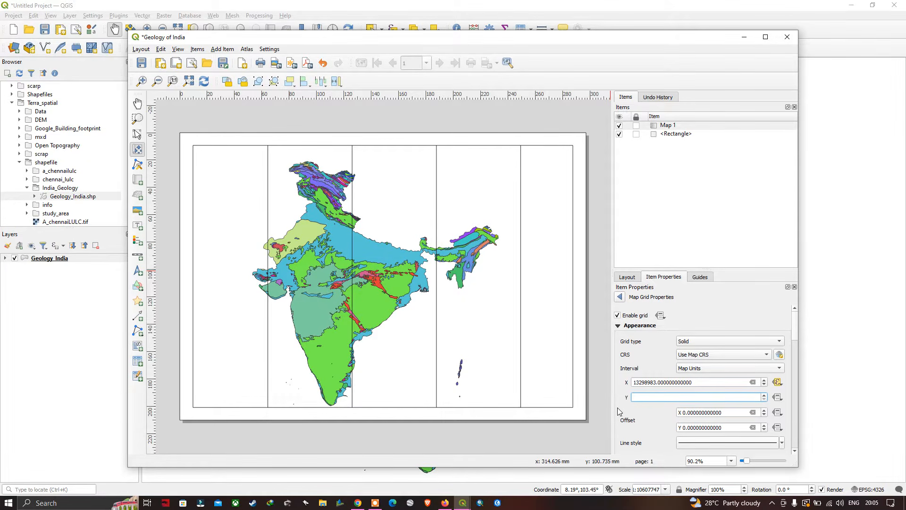
{"action": "key", "text": "ctrl+v"}
{"action": "left_click", "coordinate": [778, 398]}
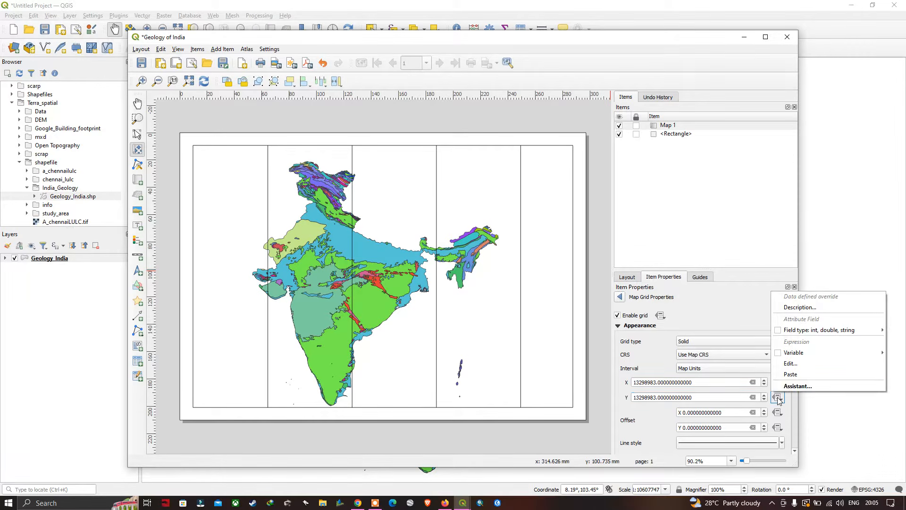
{"action": "left_click", "coordinate": [794, 387]}
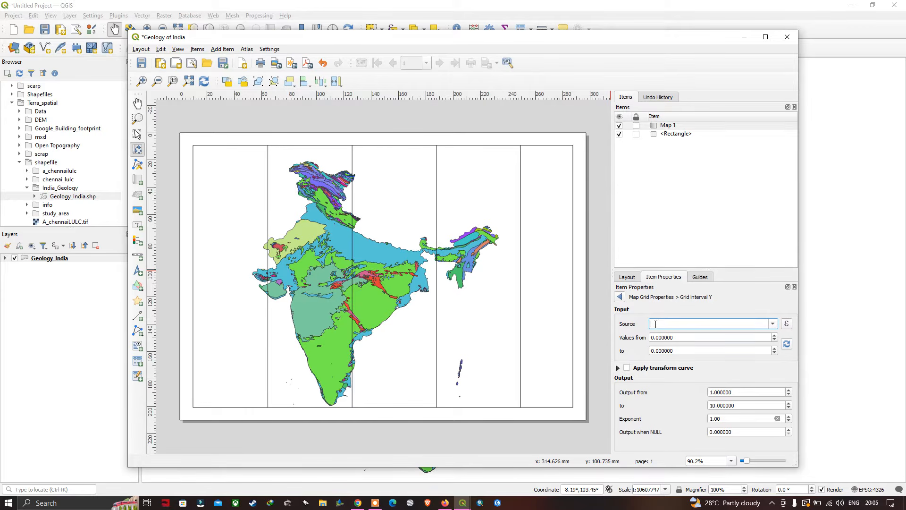
{"action": "key", "text": "ctrl+v"}
{"action": "left_click", "coordinate": [787, 344]}
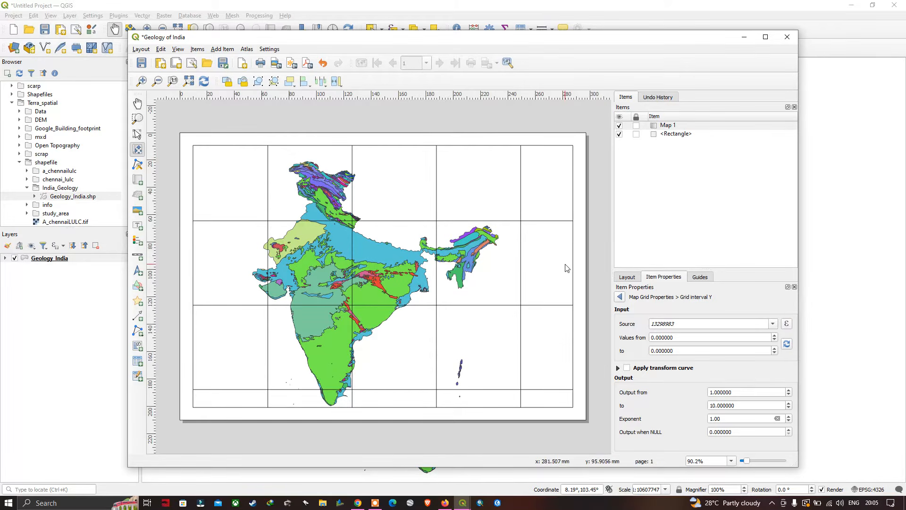
{"action": "left_click", "coordinate": [620, 296]}
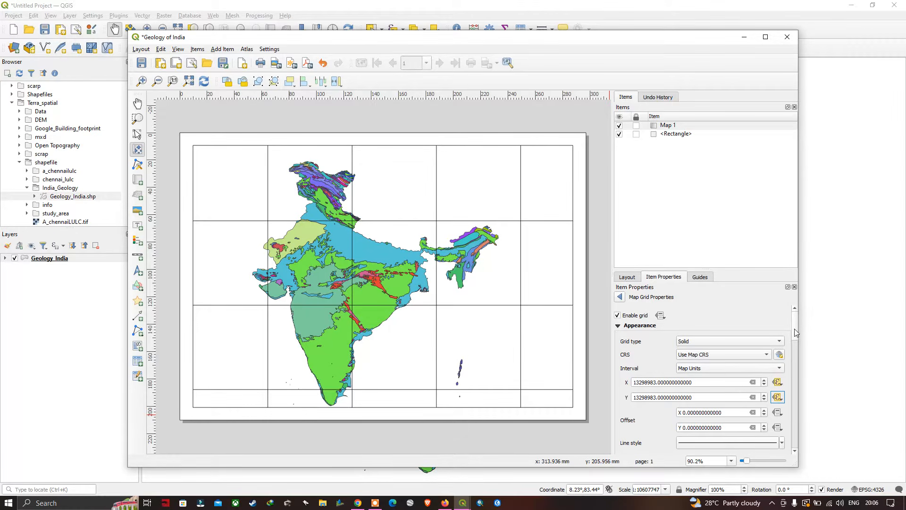
- Enable drawing coordinates along the edges of Map 1's grid
{"action": "scroll", "coordinate": [795, 349], "scroll_direction": "down", "scroll_amount": 3}
{"action": "scroll", "coordinate": [796, 349], "scroll_direction": "down", "scroll_amount": 10}
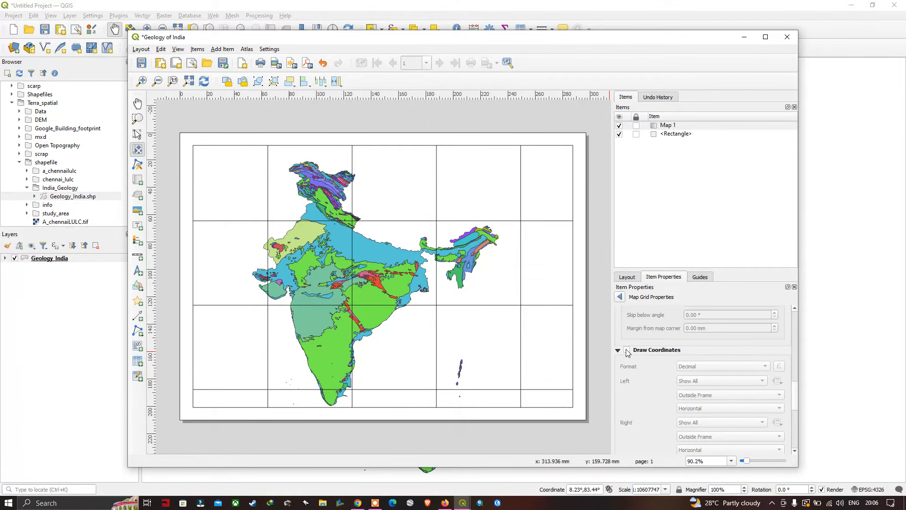
{"action": "left_click", "coordinate": [628, 350]}
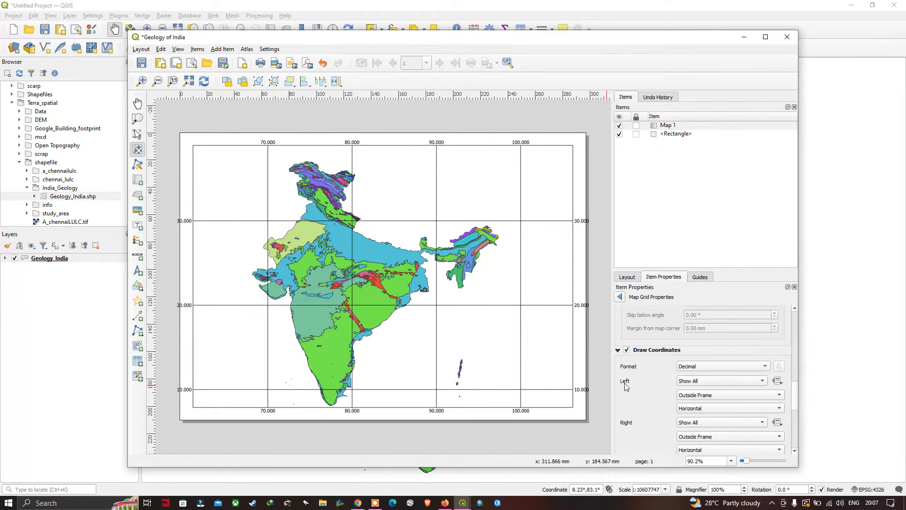
- Set the grid coordinates on the map's left and right sides to Vertical Ascending
{"action": "left_click", "coordinate": [710, 408]}
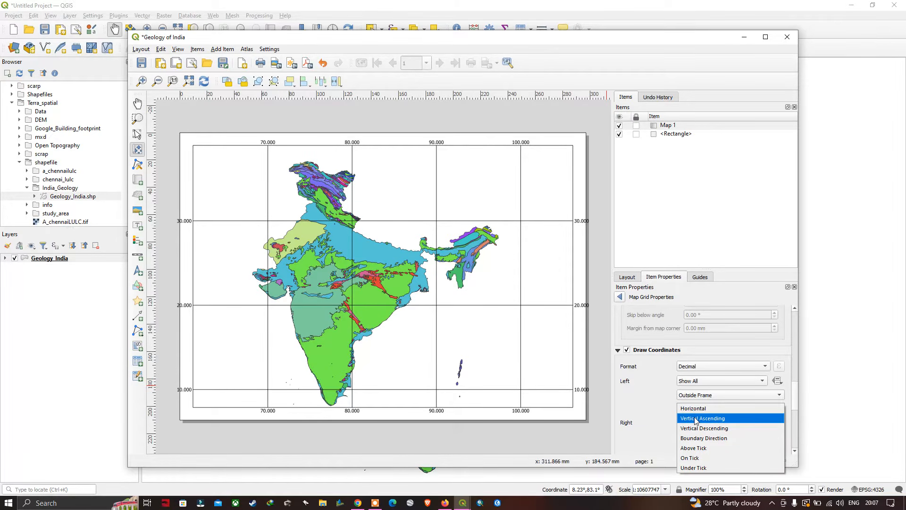
{"action": "left_click", "coordinate": [696, 419]}
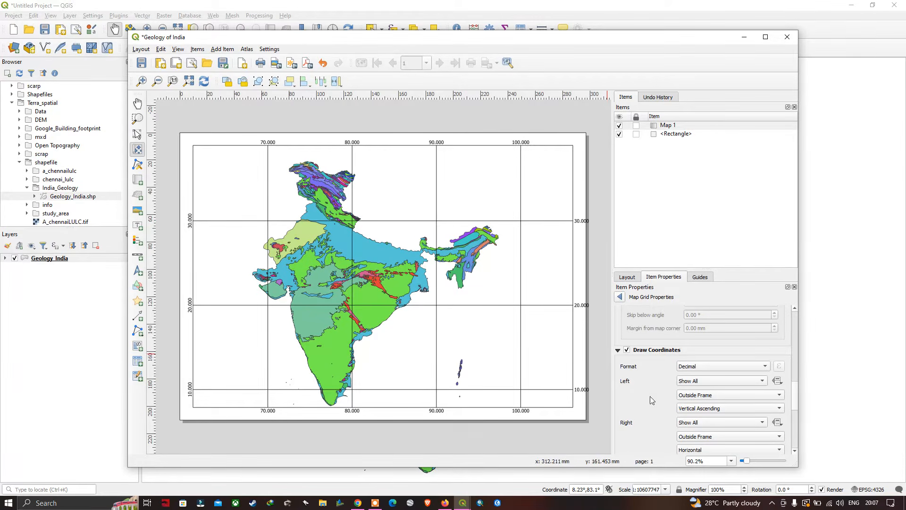
{"action": "scroll", "coordinate": [797, 404], "scroll_direction": "down", "scroll_amount": 3}
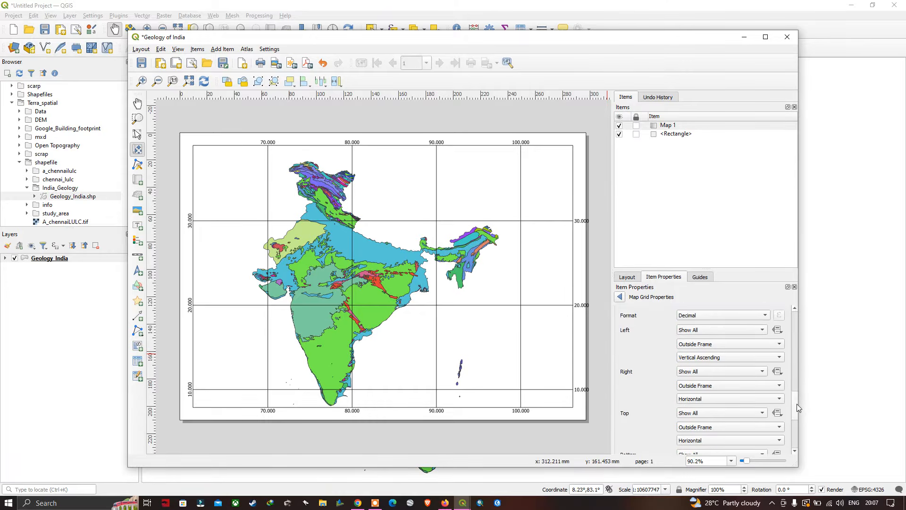
{"action": "left_click", "coordinate": [753, 378]}
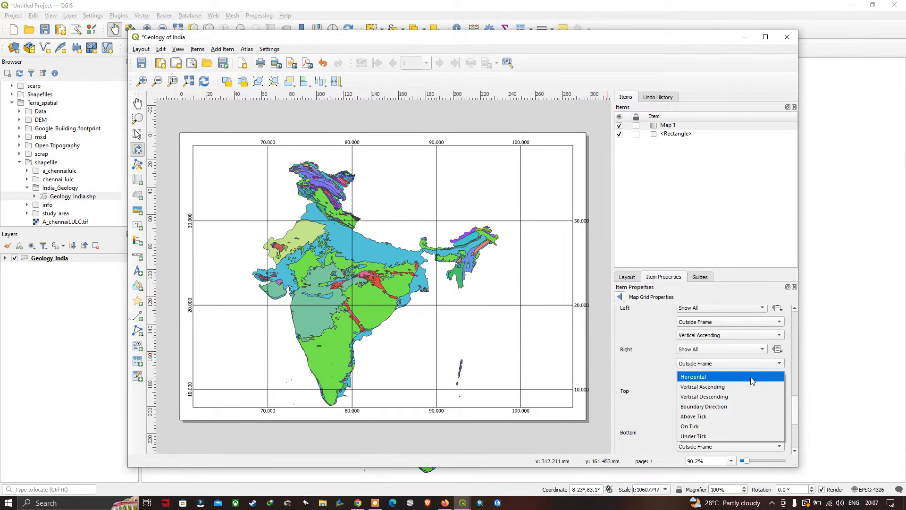
{"action": "left_click", "coordinate": [716, 387]}
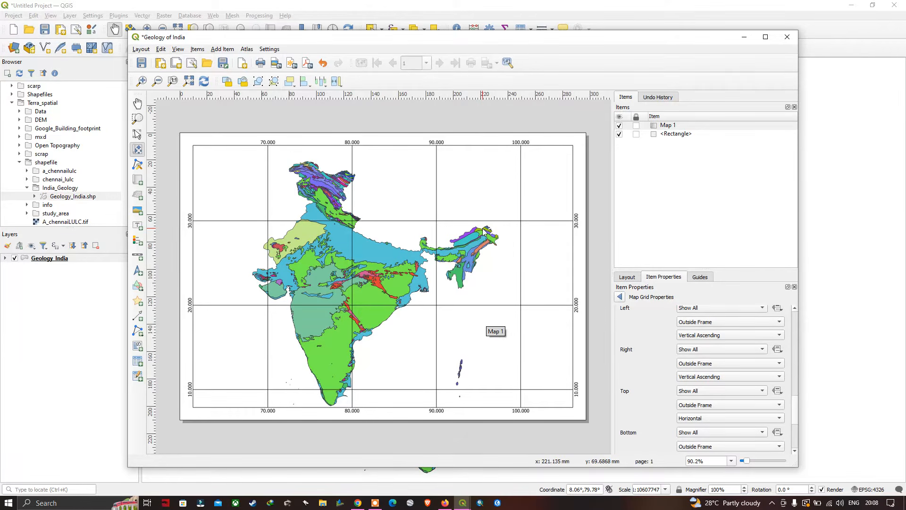
- Add a small north arrow in the upper-right corner of the map and nudge it slightly upward
{"action": "left_click", "coordinate": [224, 49]}
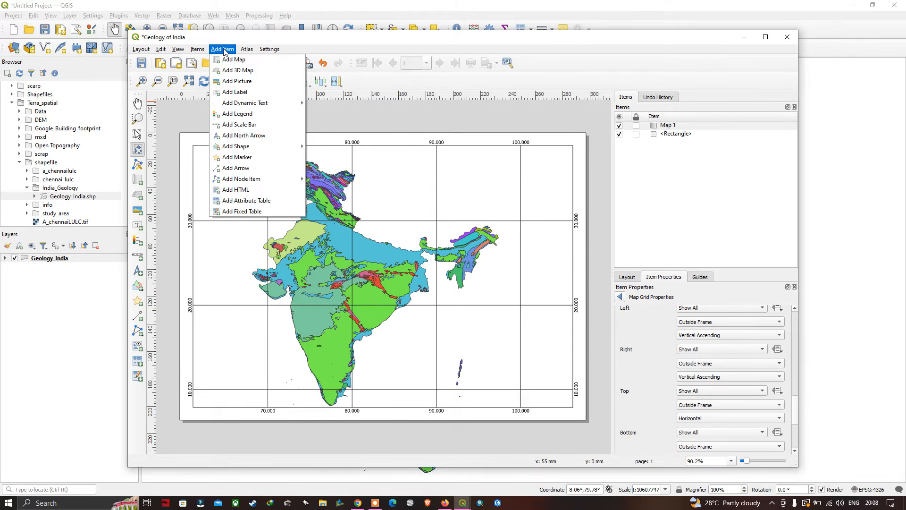
{"action": "left_click", "coordinate": [253, 136]}
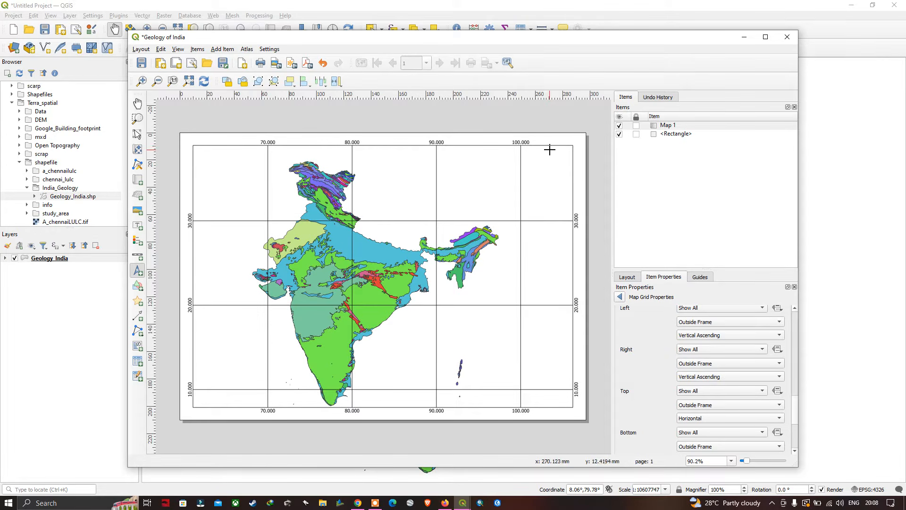
{"action": "left_click_drag", "start_coordinate": [551, 150], "coordinate": [570, 172]}
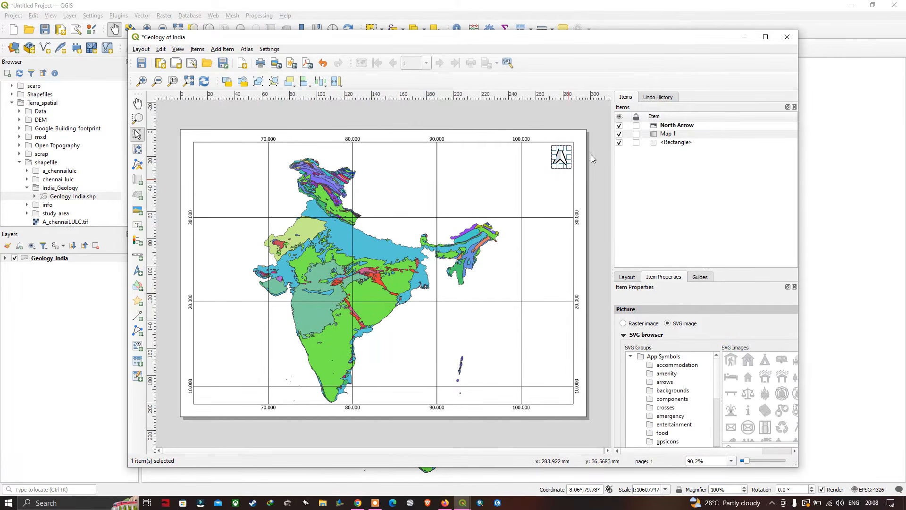
{"action": "left_click", "coordinate": [578, 163]}
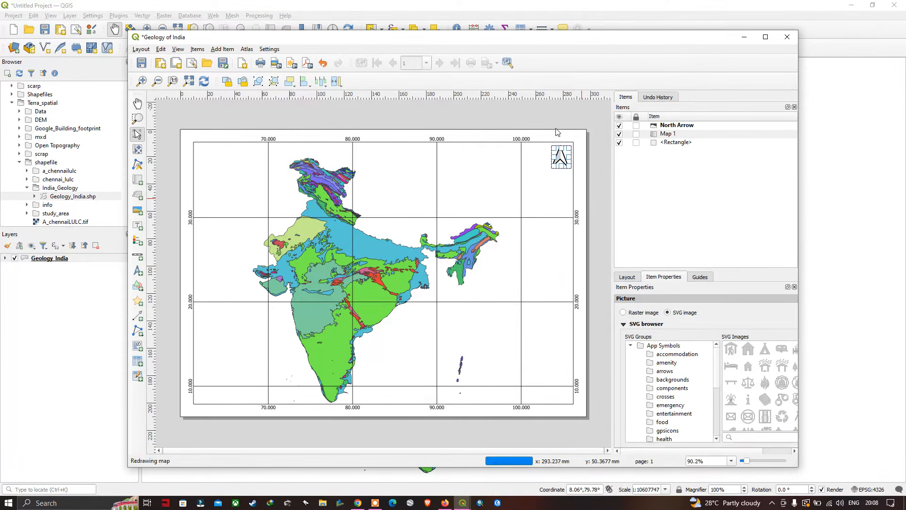
{"action": "left_click", "coordinate": [555, 157]}
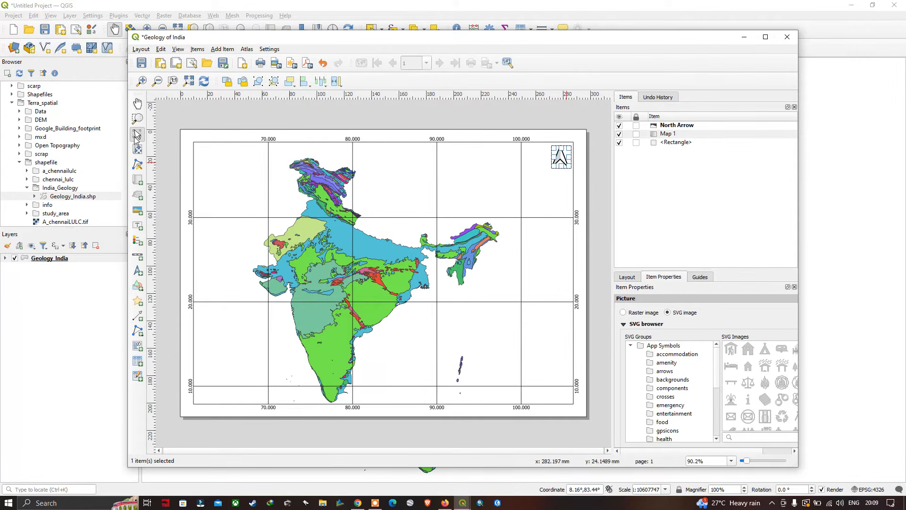
{"action": "left_click_drag", "start_coordinate": [554, 168], "coordinate": [555, 162]}
{"action": "left_click", "coordinate": [584, 164]}
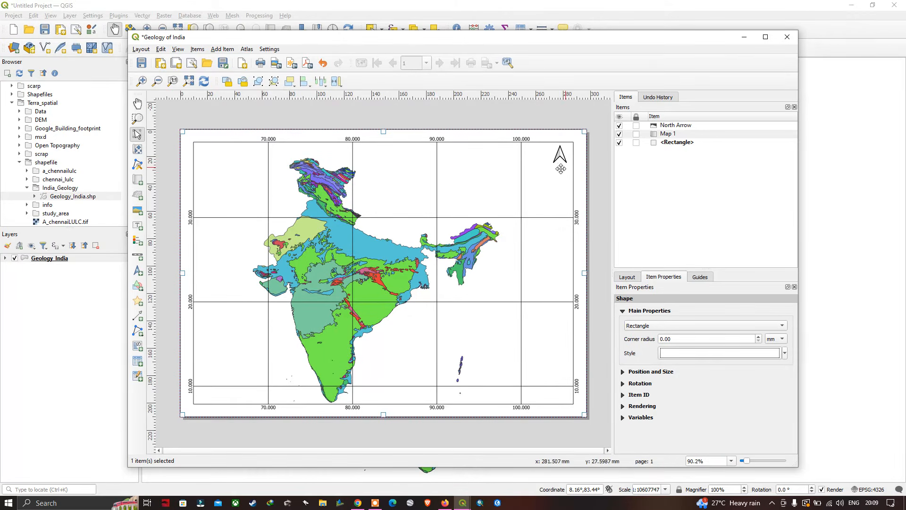
- Lock the North Arrow, Map 1 and border rectangle items in the layout
{"action": "left_click", "coordinate": [647, 134]}
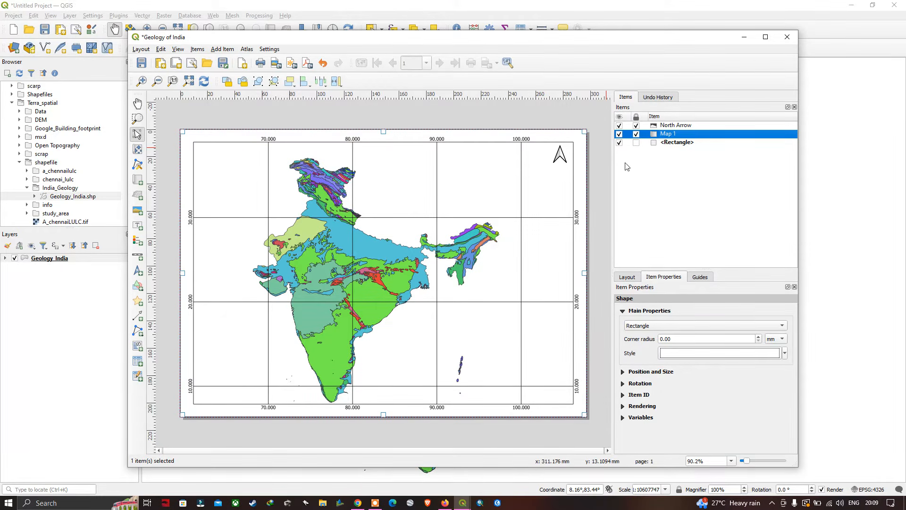
{"action": "left_click", "coordinate": [636, 143]}
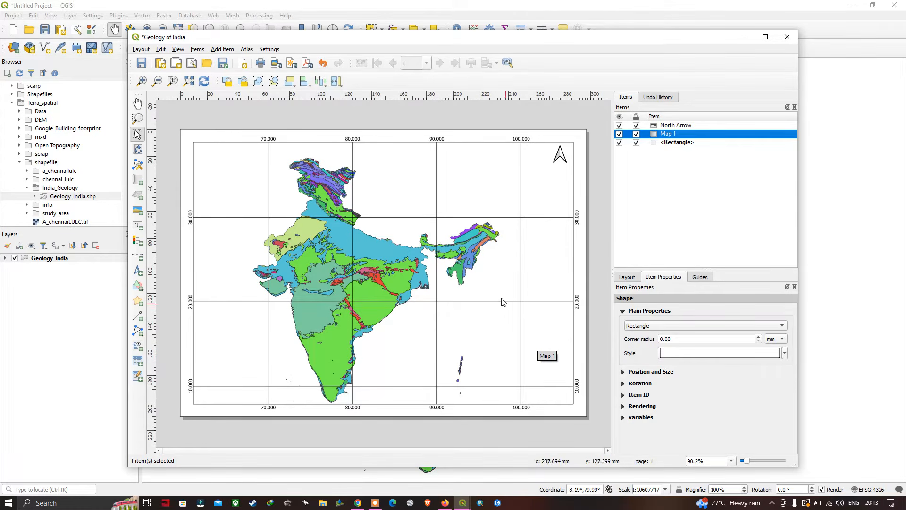
- Add a scale bar for Map 1 in the map's lower-right area and shift it toward the right edge
{"action": "left_click", "coordinate": [219, 50]}
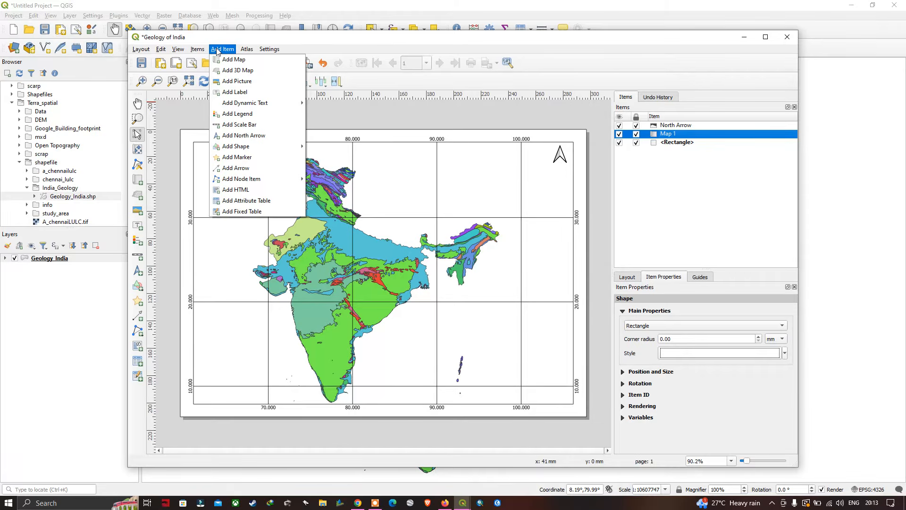
{"action": "left_click", "coordinate": [245, 126]}
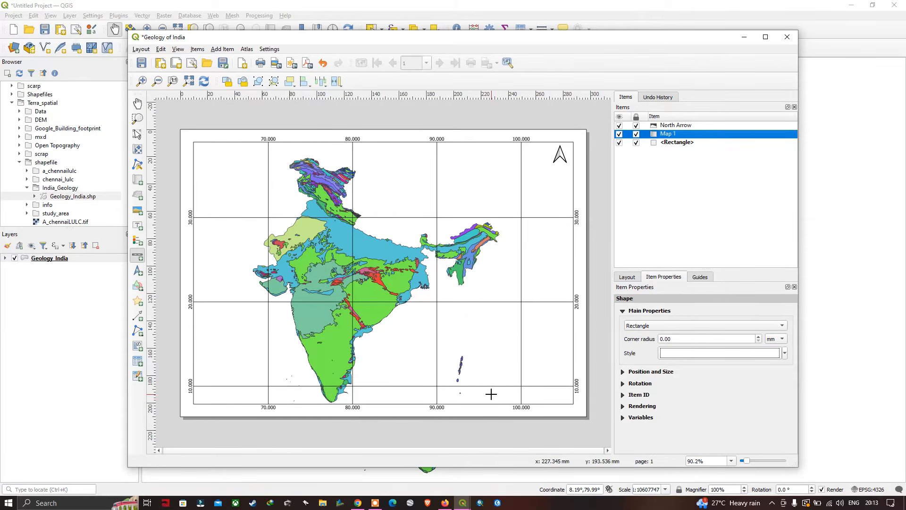
{"action": "left_click_drag", "start_coordinate": [472, 372], "coordinate": [565, 384]}
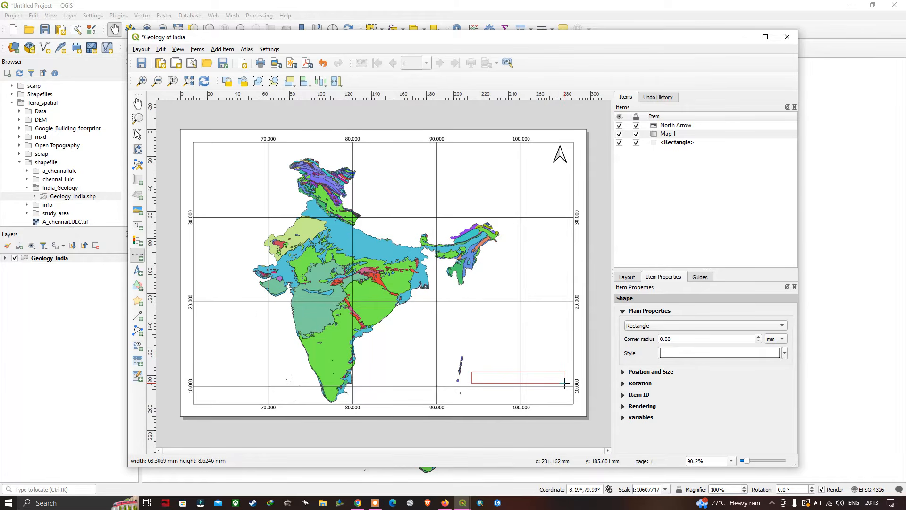
{"action": "left_click_drag", "start_coordinate": [528, 421], "coordinate": [527, 419]}
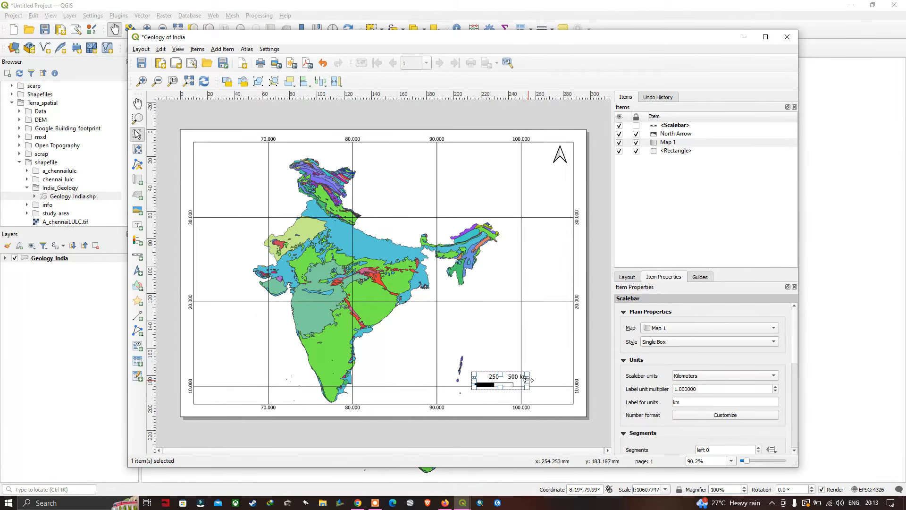
{"action": "left_click_drag", "start_coordinate": [552, 380], "coordinate": [571, 380]}
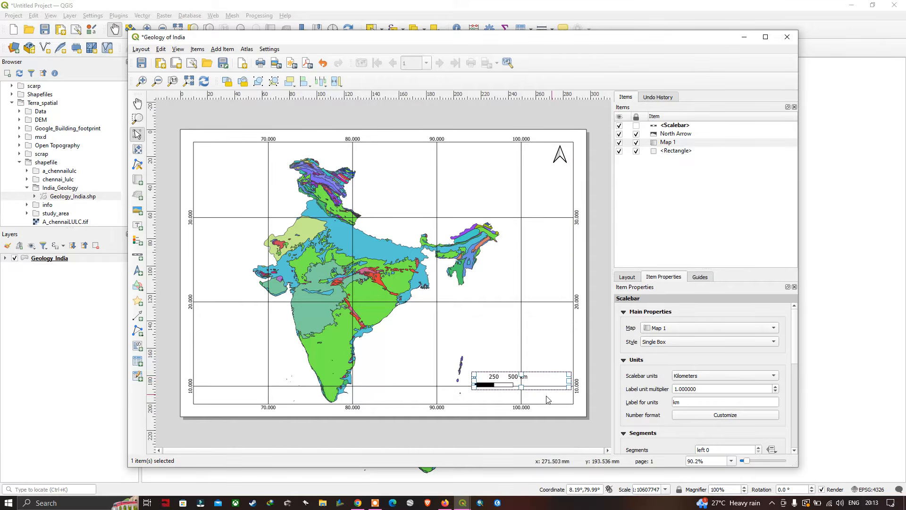
{"action": "left_click", "coordinate": [584, 348]}
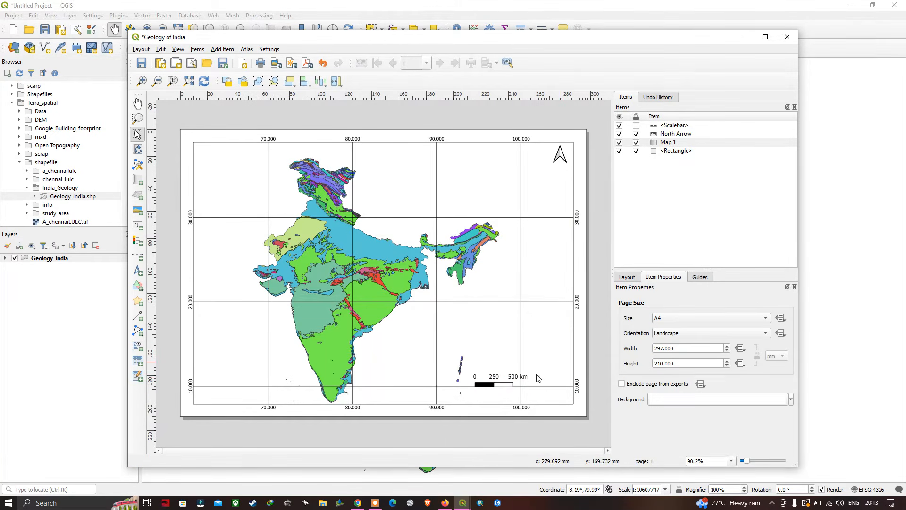
{"action": "left_click", "coordinate": [505, 385]}
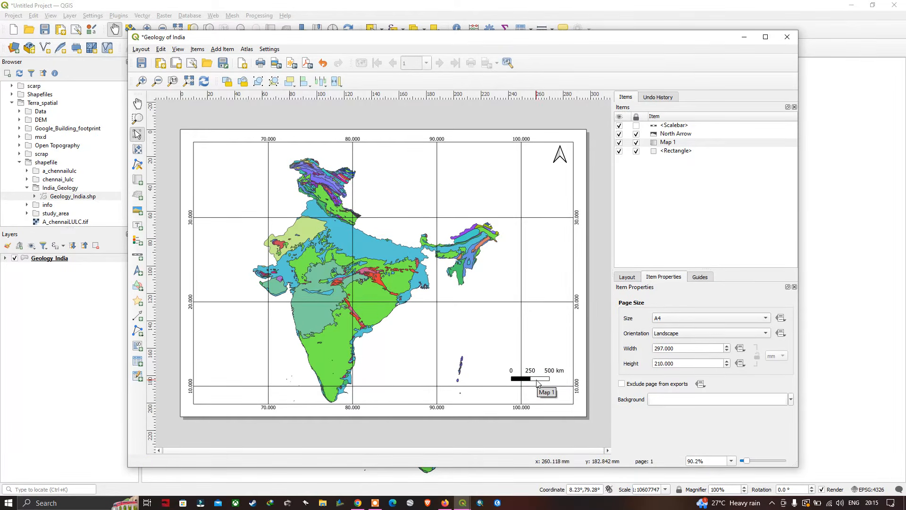
- Switch the scale bar to fit segment width with limits of 50 mm and 75 mm, and bring it back inside the page
{"action": "right_click", "coordinate": [675, 127]}
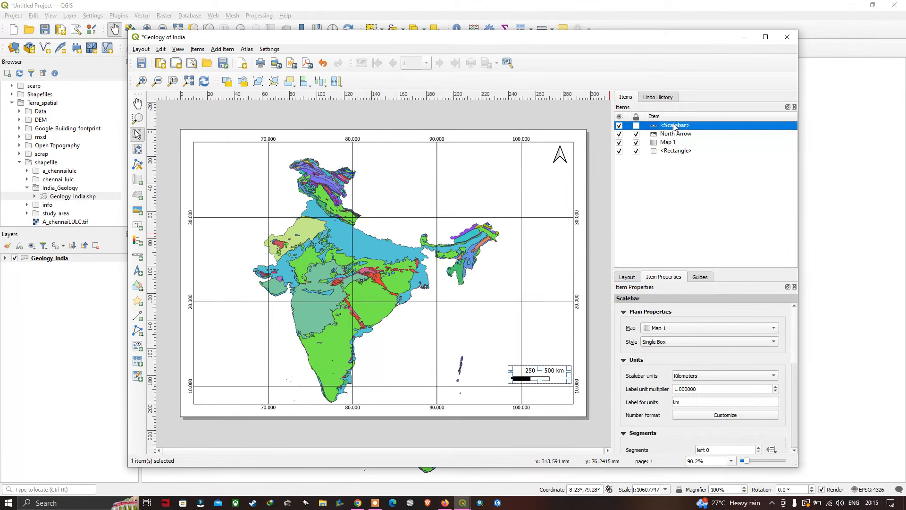
{"action": "left_click", "coordinate": [700, 143]}
{"action": "left_click_drag", "start_coordinate": [794, 323], "coordinate": [795, 361]}
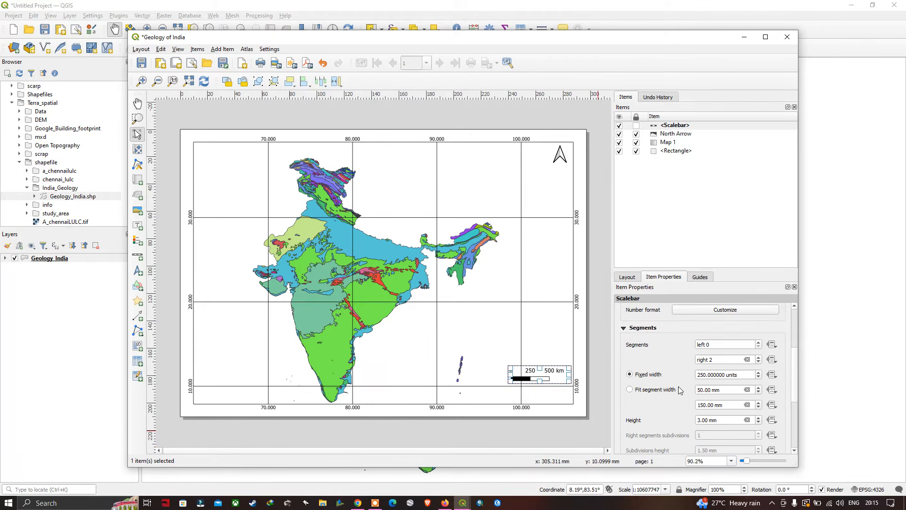
{"action": "left_click", "coordinate": [630, 389]}
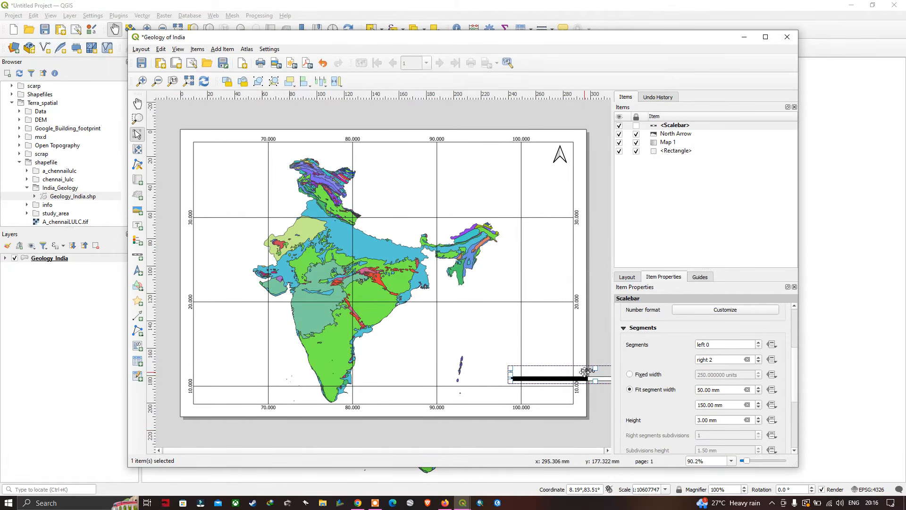
{"action": "left_click_drag", "start_coordinate": [585, 371], "coordinate": [469, 371]}
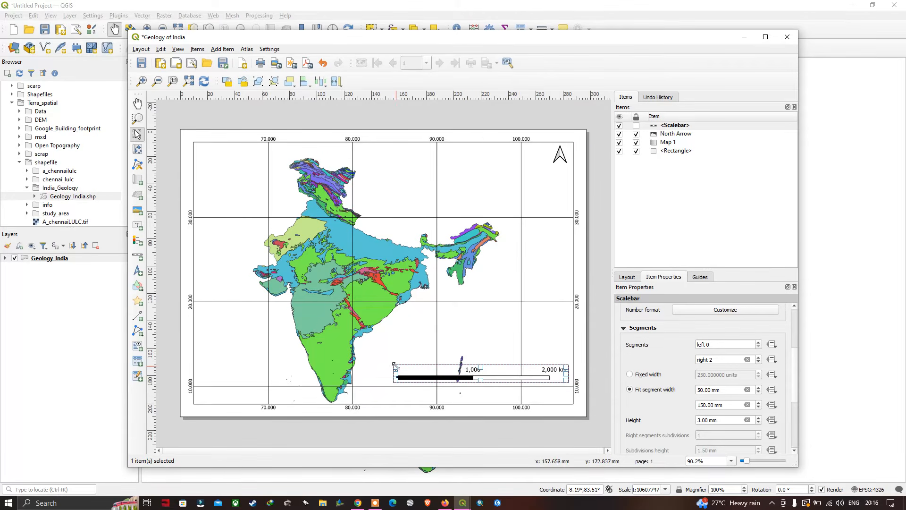
{"action": "left_click_drag", "start_coordinate": [395, 365], "coordinate": [456, 372]}
{"action": "left_click_drag", "start_coordinate": [561, 375], "coordinate": [491, 371]}
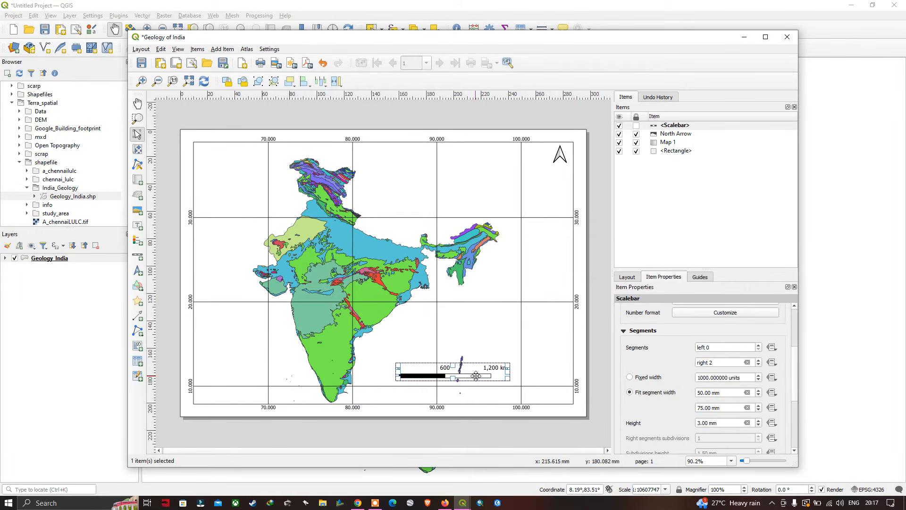
- Position the resized scale bar in the map's lower-right corner and lock it in the layout
{"action": "left_click_drag", "start_coordinate": [482, 376], "coordinate": [528, 378]}
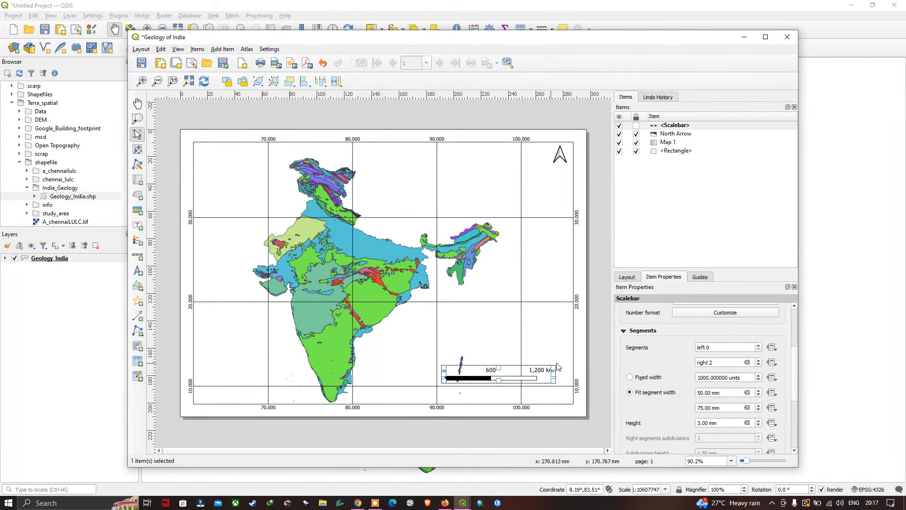
{"action": "left_click", "coordinate": [584, 342]}
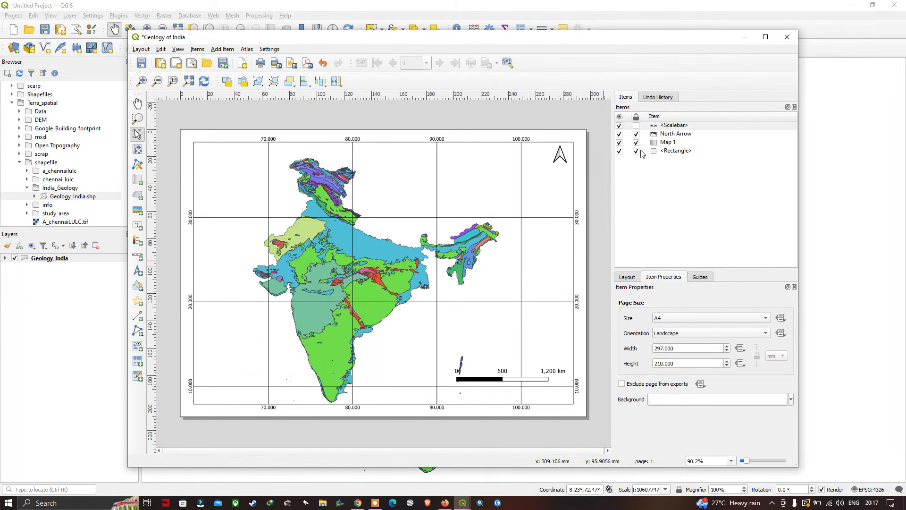
{"action": "left_click", "coordinate": [637, 125]}
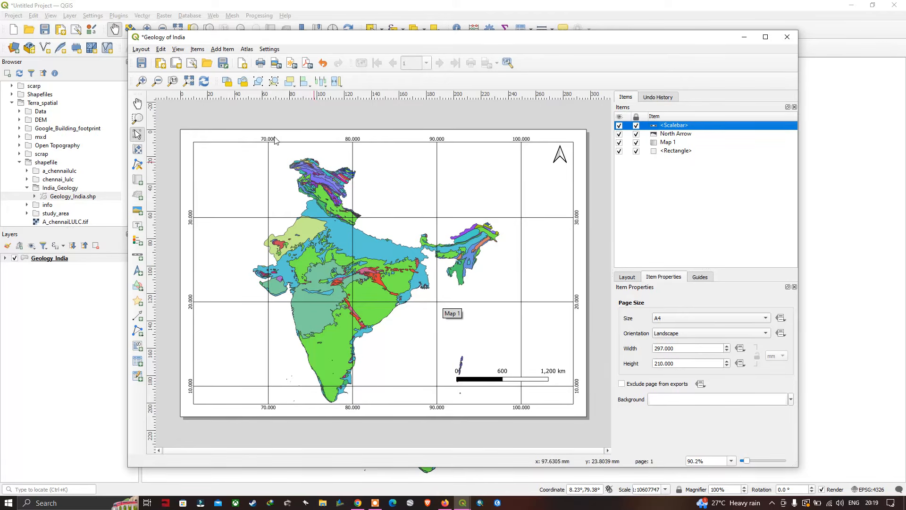
- Add a label directly below the scale bar reading "Coordinate System: WGS 1984"
{"action": "left_click", "coordinate": [226, 50]}
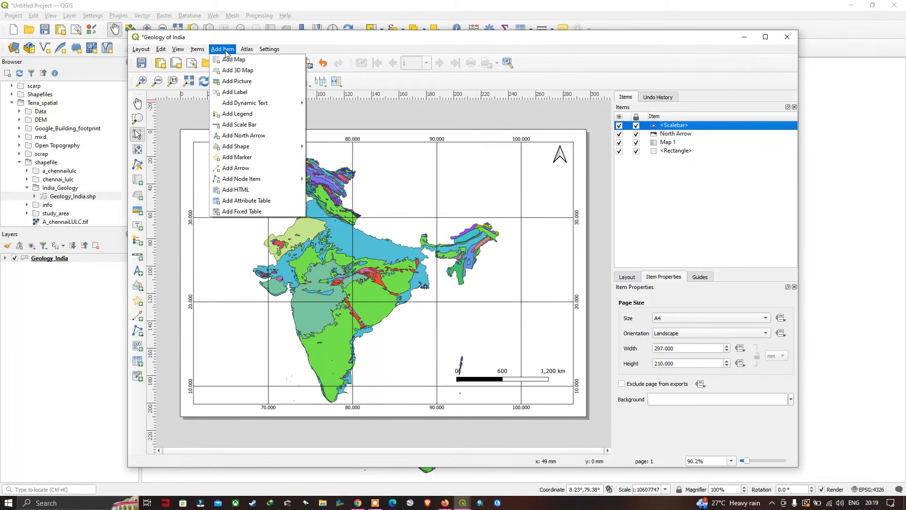
{"action": "left_click", "coordinate": [256, 94]}
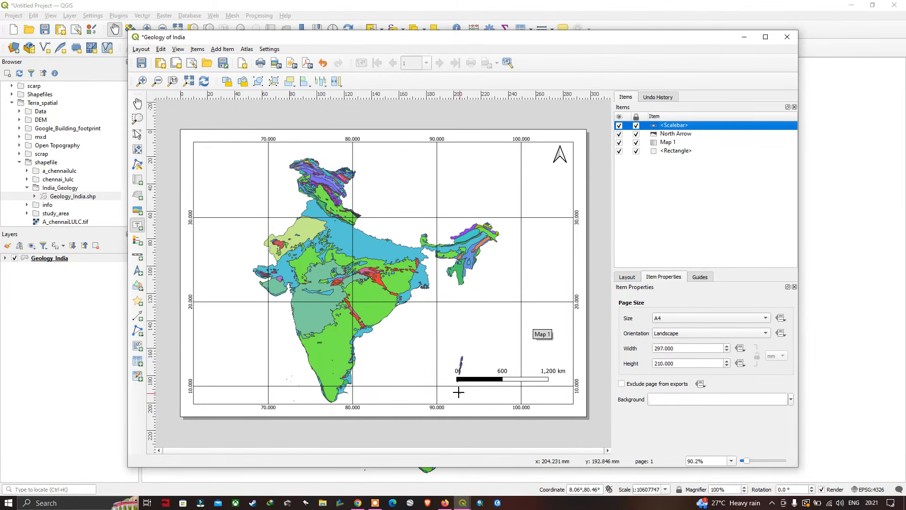
{"action": "left_click_drag", "start_coordinate": [456, 389], "coordinate": [551, 400]}
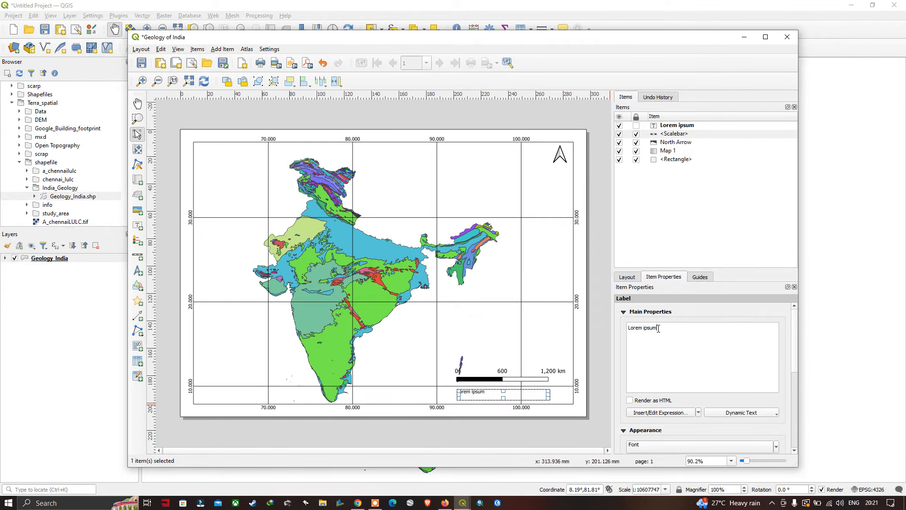
{"action": "left_click_drag", "start_coordinate": [659, 329], "coordinate": [623, 334]}
{"action": "type", "text": "Coordinate System: WGS 1984"}
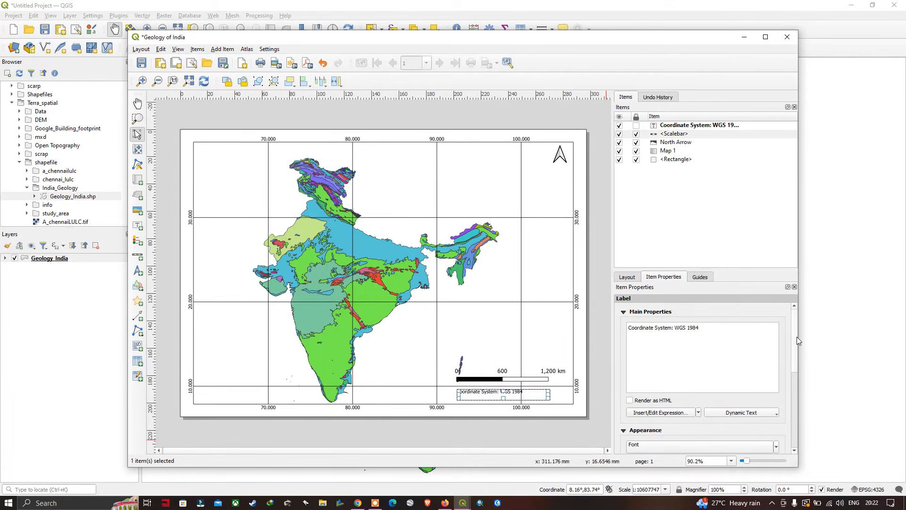
- Check the coordinate system label's font settings and centre its text horizontally
{"action": "left_click_drag", "start_coordinate": [795, 330], "coordinate": [796, 358]}
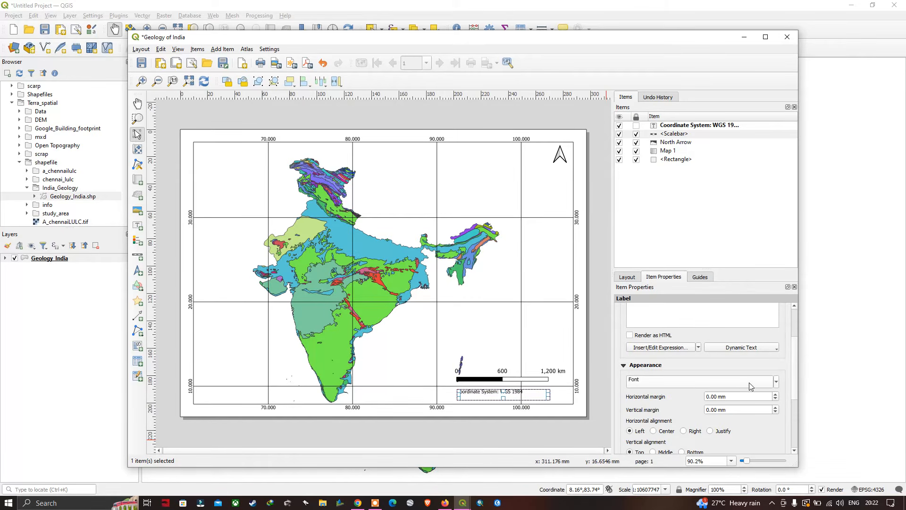
{"action": "left_click", "coordinate": [775, 387]}
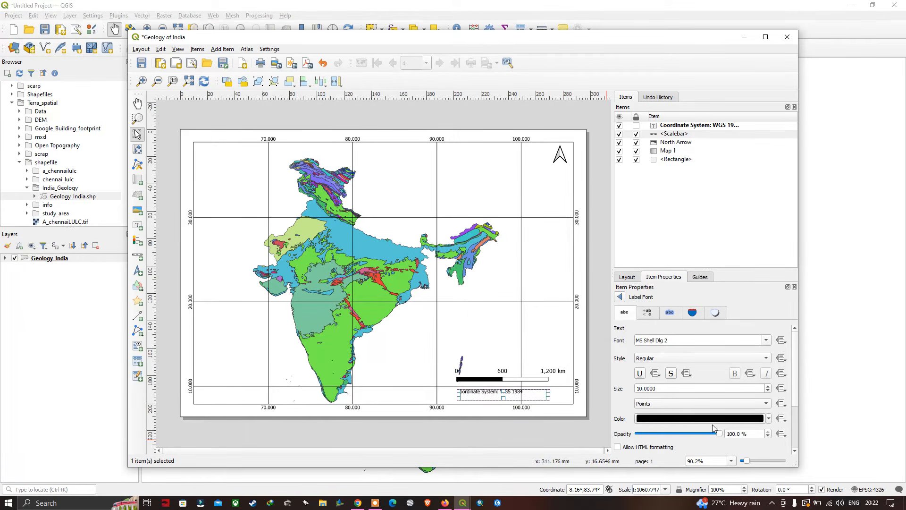
{"action": "left_click", "coordinate": [620, 297]}
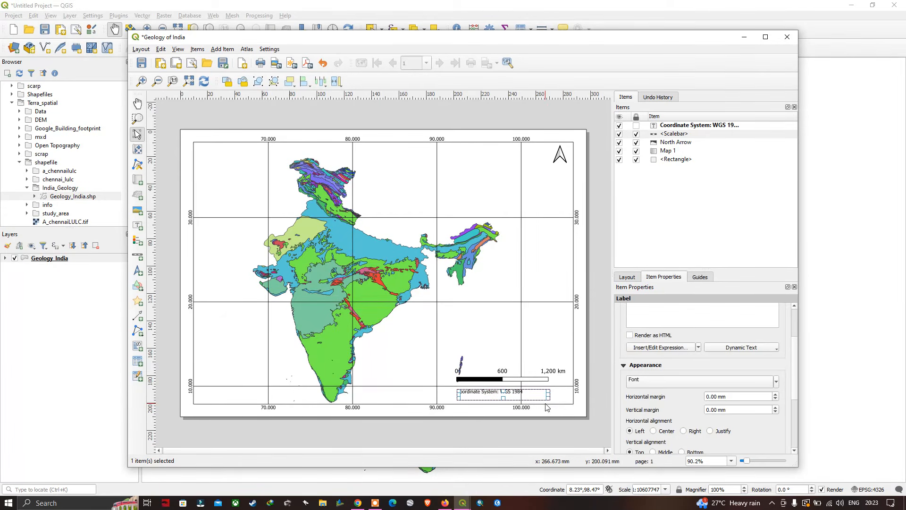
{"action": "left_click", "coordinate": [519, 420]}
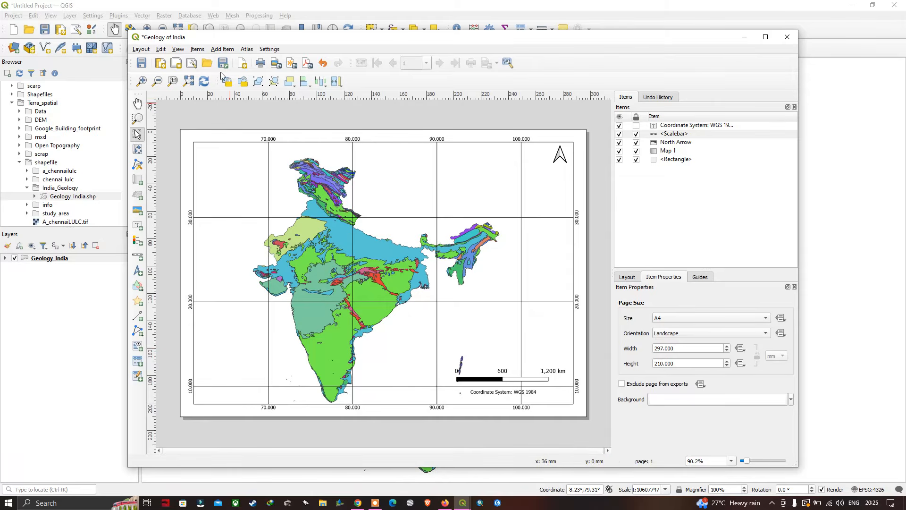
- Add a legend for Map 1 along the left side of the map
{"action": "left_click", "coordinate": [224, 50]}
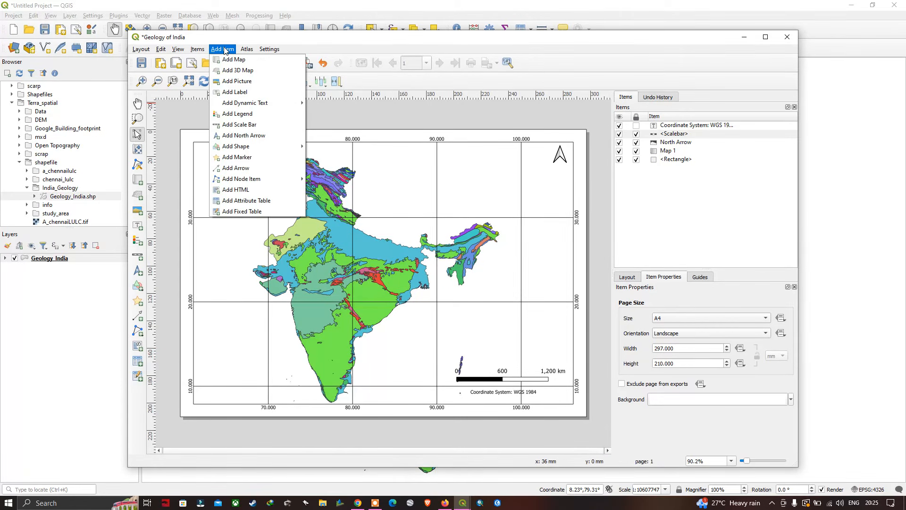
{"action": "left_click", "coordinate": [231, 114]}
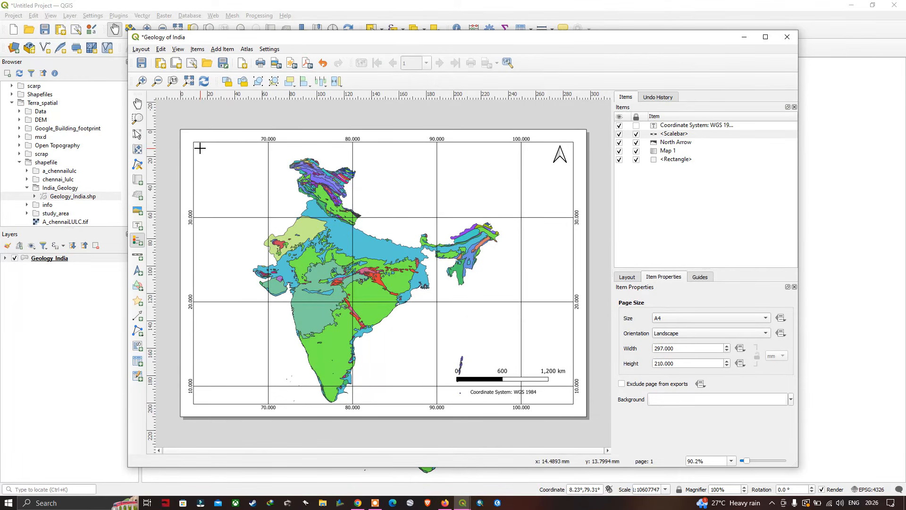
{"action": "left_click_drag", "start_coordinate": [199, 148], "coordinate": [246, 395]}
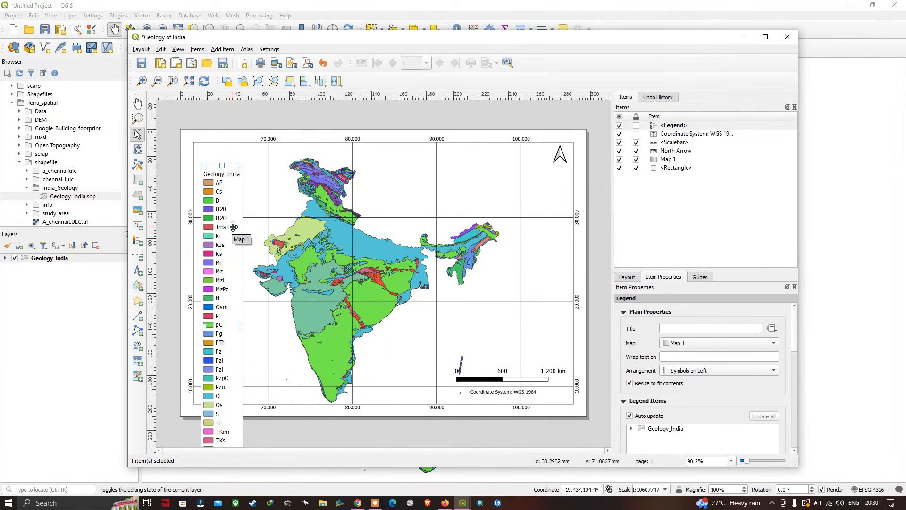
- Arrange the legend's Geology_India entries in three columns
{"action": "right_click", "coordinate": [662, 126]}
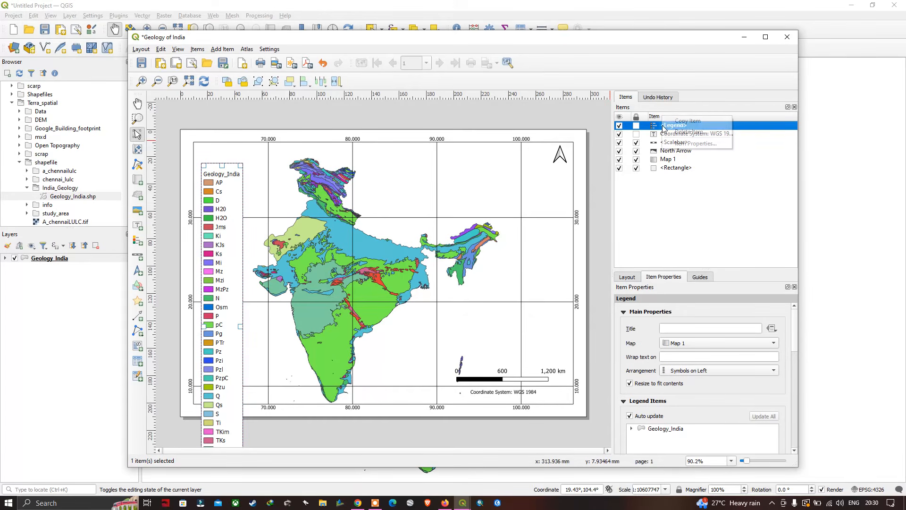
{"action": "left_click", "coordinate": [696, 144]}
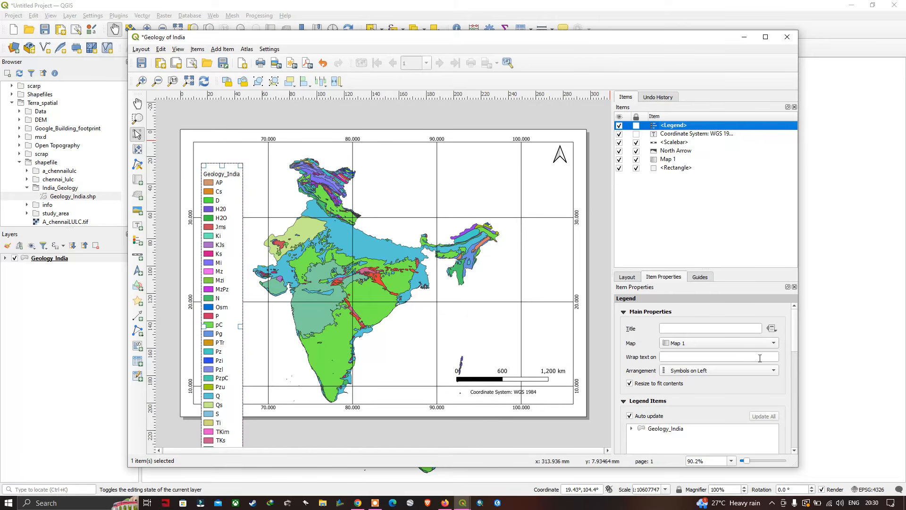
{"action": "left_click_drag", "start_coordinate": [796, 334], "coordinate": [796, 405]}
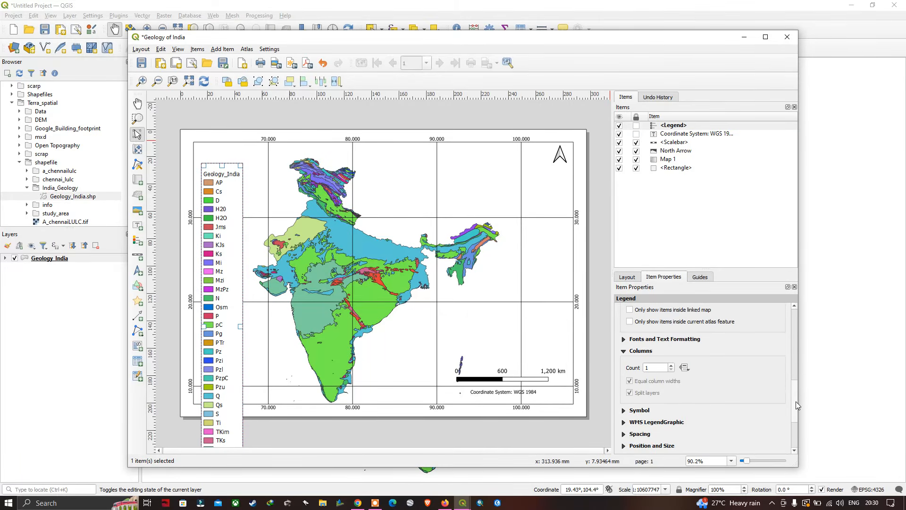
{"action": "left_click", "coordinate": [671, 365]}
{"action": "left_click", "coordinate": [672, 366]}
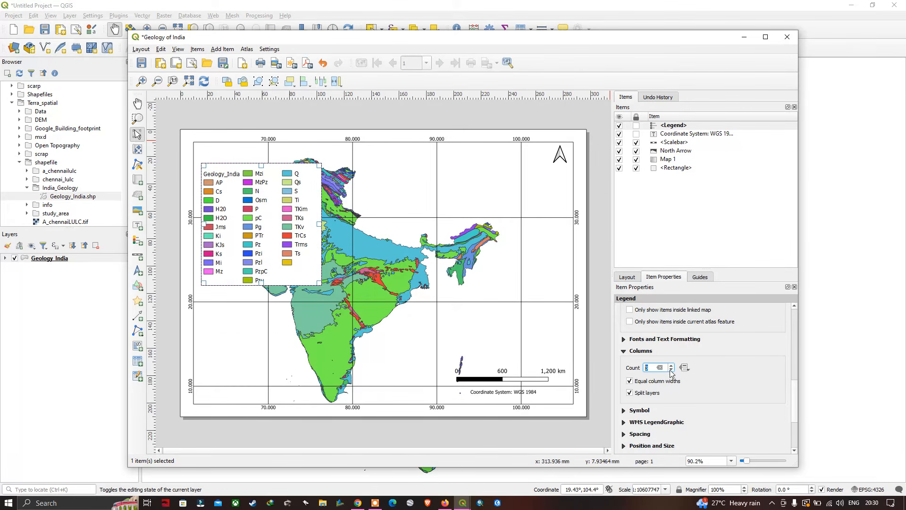
{"action": "left_click", "coordinate": [671, 371]}
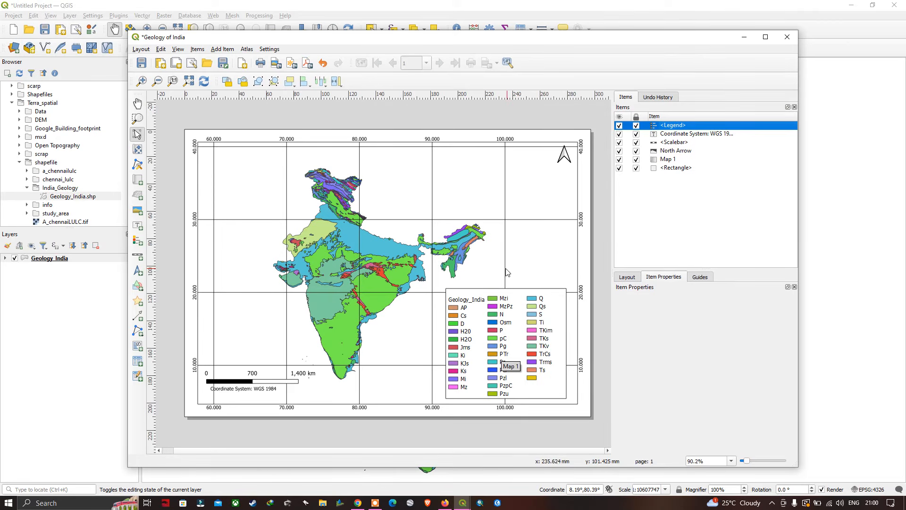
- Add a title label reading "Geology Map of India" above the map, centred near its upper edge
{"action": "left_click", "coordinate": [227, 50]}
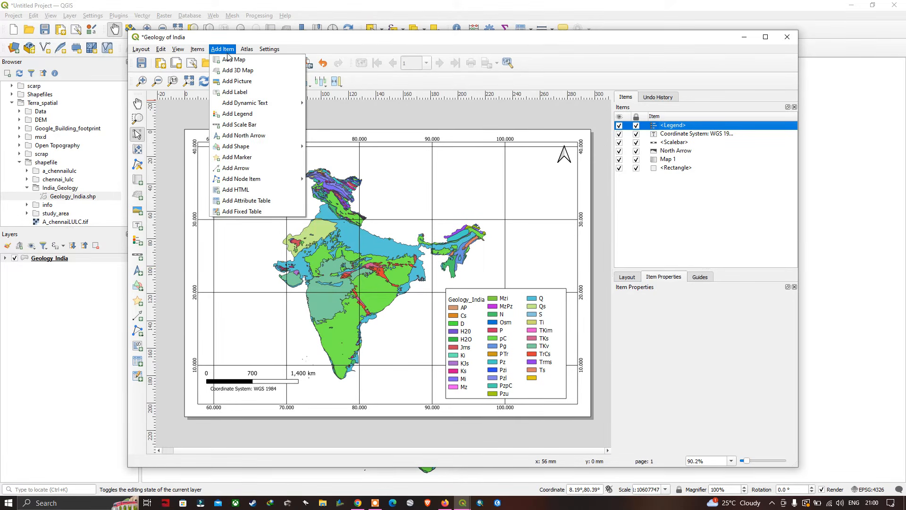
{"action": "left_click", "coordinate": [254, 92]}
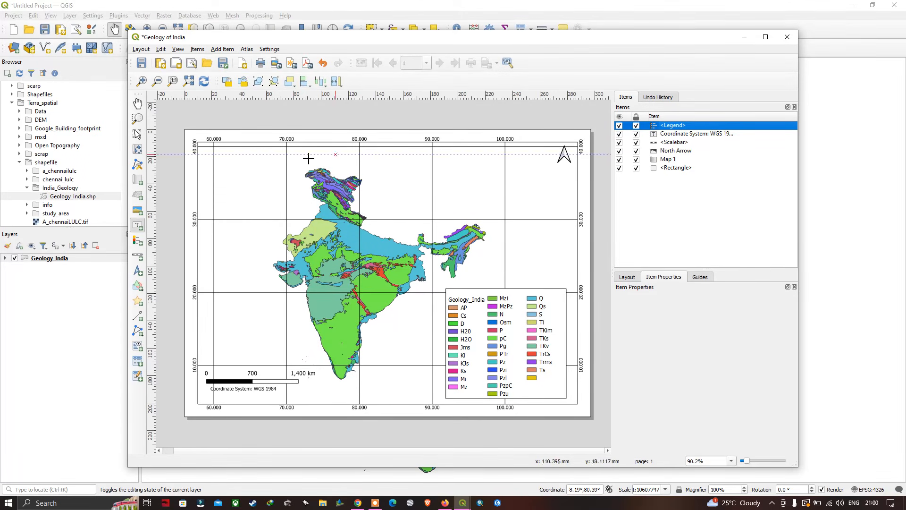
{"action": "left_click_drag", "start_coordinate": [311, 149], "coordinate": [433, 160]}
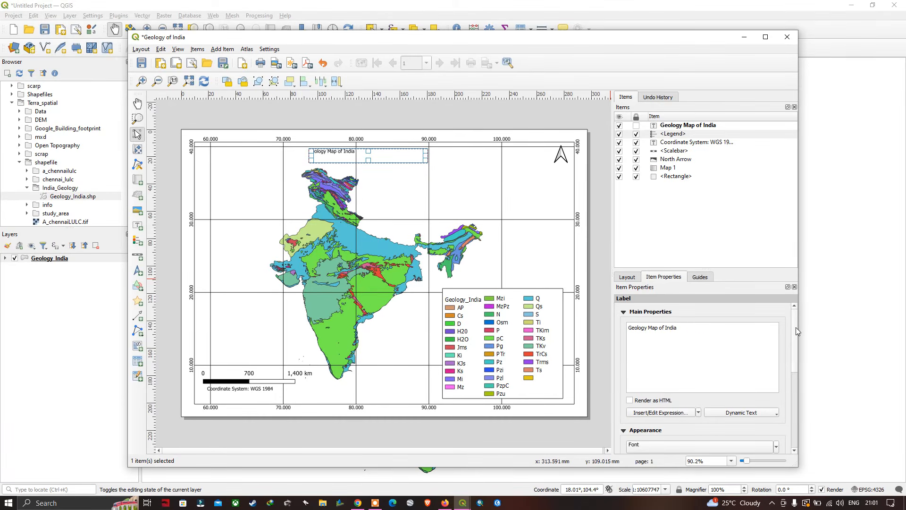
- Set the title label's font size to 18 points
{"action": "left_click_drag", "start_coordinate": [796, 327], "coordinate": [794, 345]}
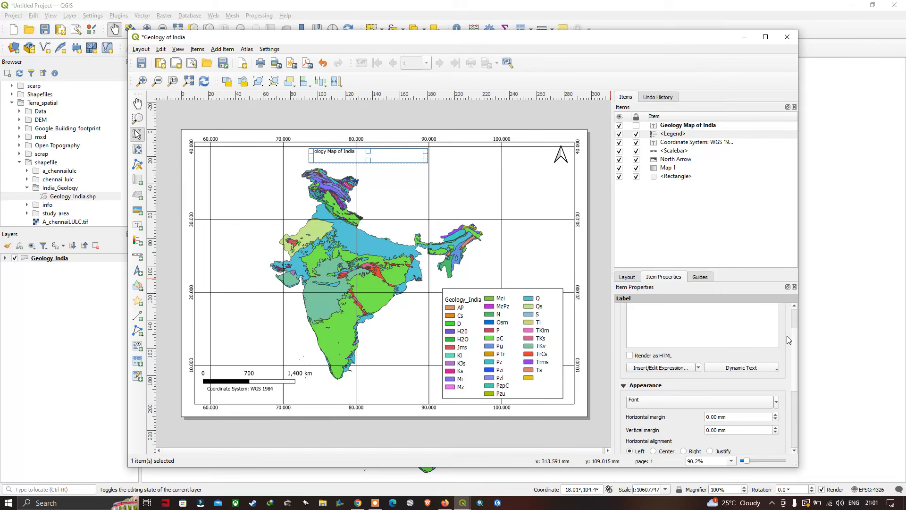
{"action": "left_click", "coordinate": [777, 404]}
{"action": "left_click", "coordinate": [767, 407]}
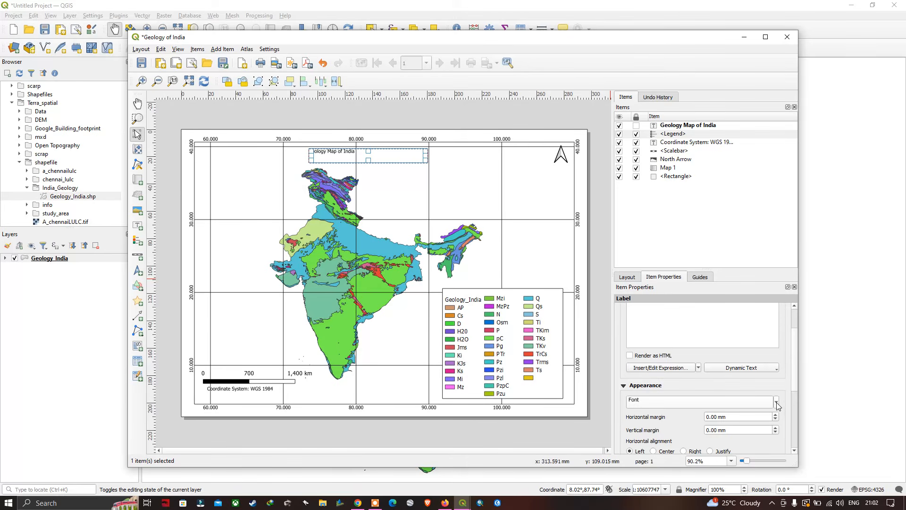
{"action": "left_click", "coordinate": [777, 402]}
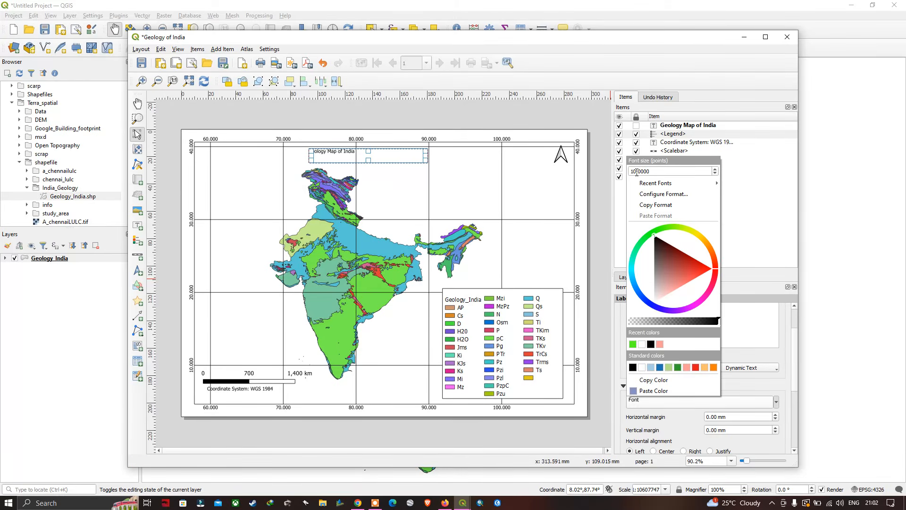
{"action": "left_click", "coordinate": [717, 169]}
{"action": "left_click", "coordinate": [717, 169]}
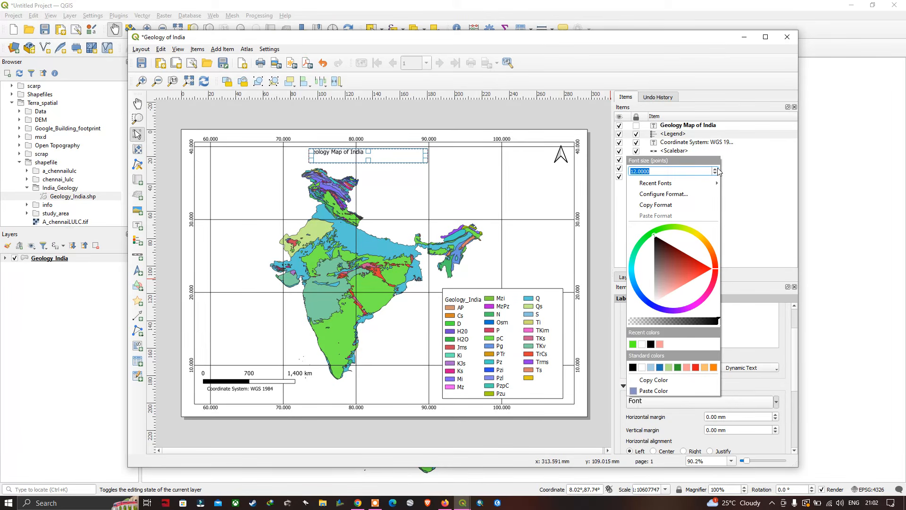
{"action": "left_click", "coordinate": [718, 169]}
{"action": "left_click", "coordinate": [717, 169]}
{"action": "left_click", "coordinate": [717, 169]}
{"action": "left_click", "coordinate": [718, 169]}
{"action": "left_click", "coordinate": [717, 169]}
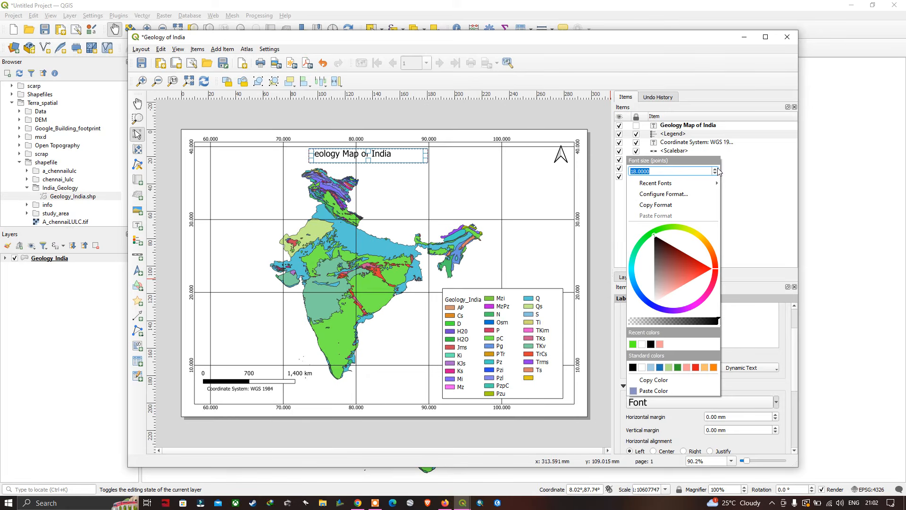
{"action": "left_click", "coordinate": [783, 385]}
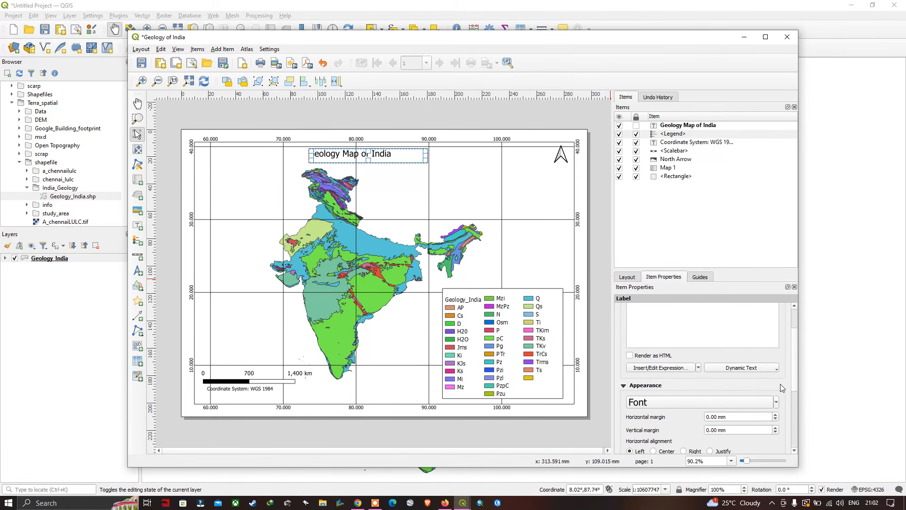
- Centre the title label's text horizontally and deselect the label
{"action": "scroll", "coordinate": [797, 367], "scroll_direction": "down", "scroll_amount": 3}
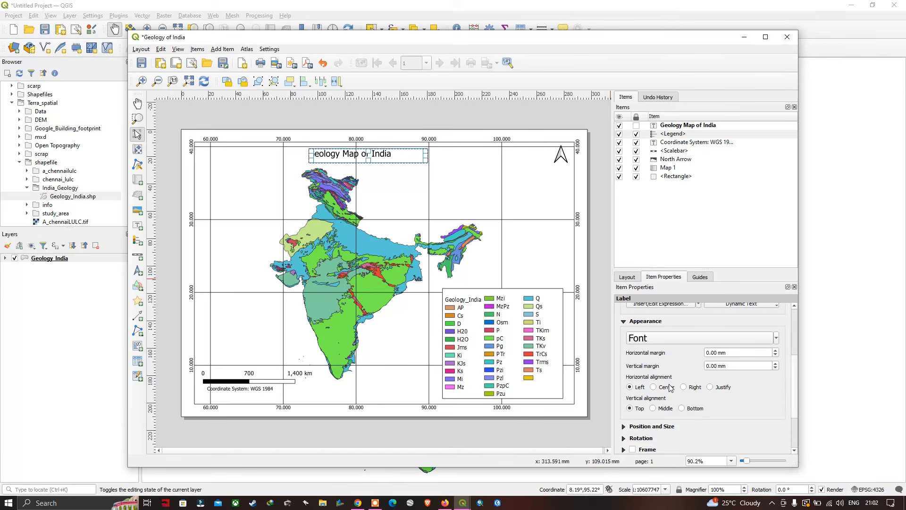
{"action": "left_click", "coordinate": [654, 388]}
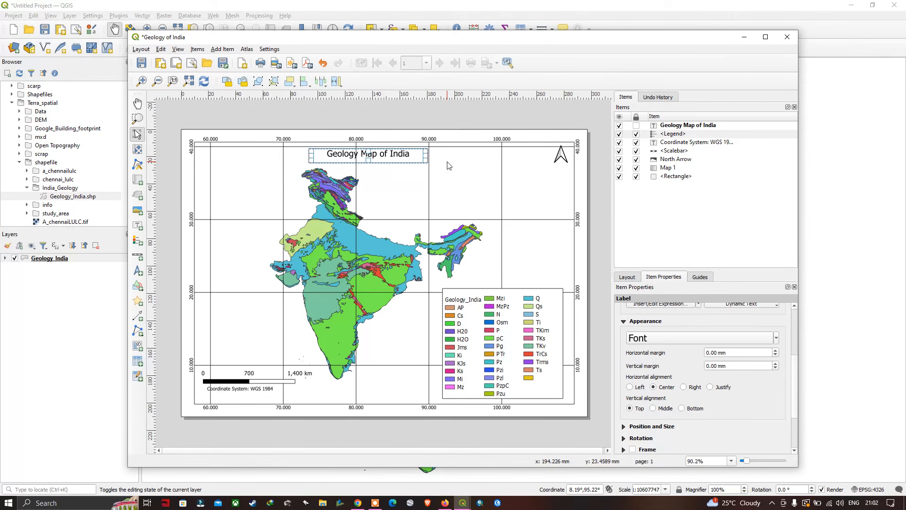
{"action": "left_click", "coordinate": [597, 177]}
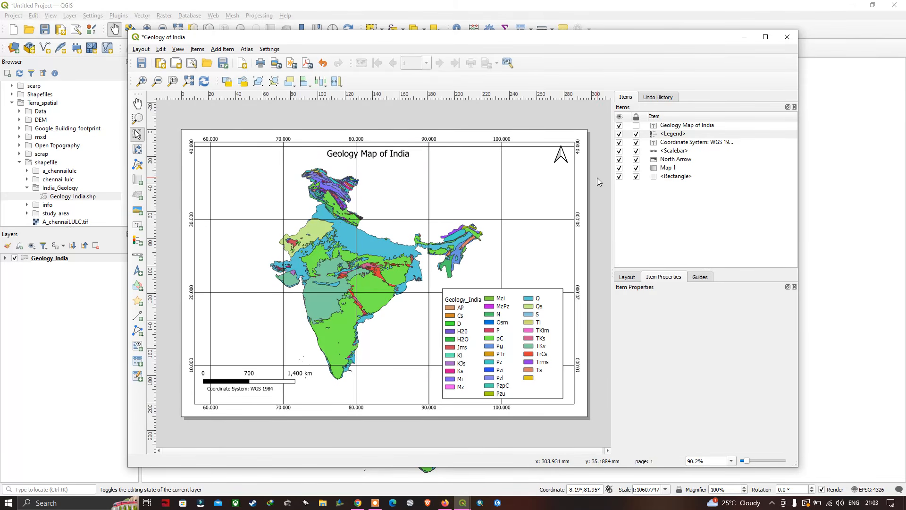
{"action": "left_click", "coordinate": [637, 128]}
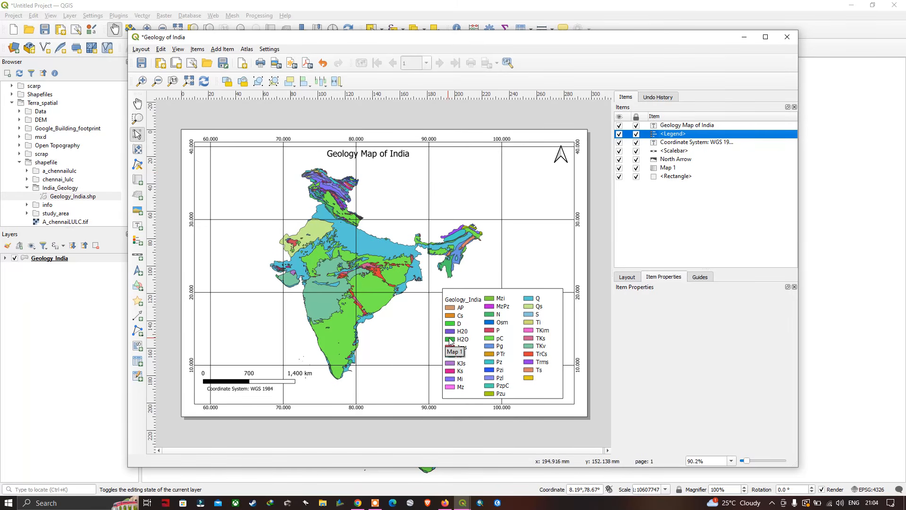
- Start exporting the layout as an image named "Geology of India" in JPEG format to the Terra_spatial Map folder
{"action": "left_click", "coordinate": [141, 49]}
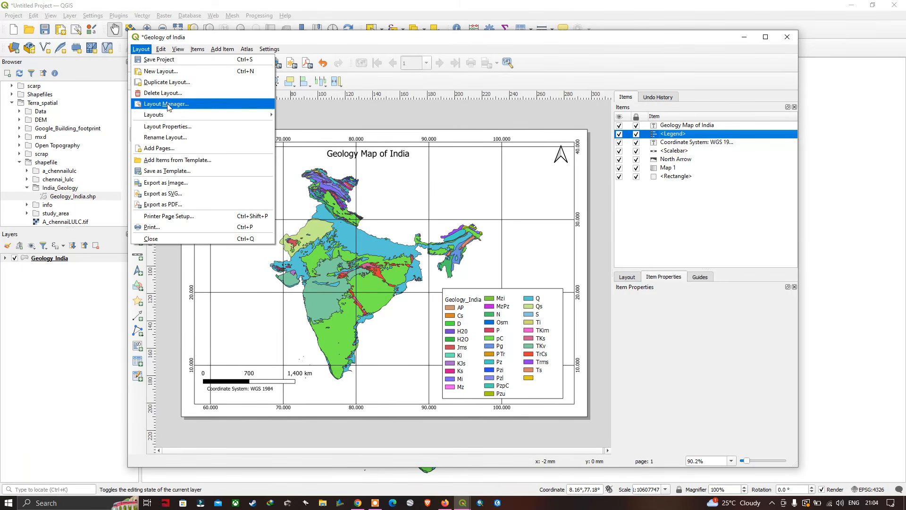
{"action": "left_click", "coordinate": [162, 183]}
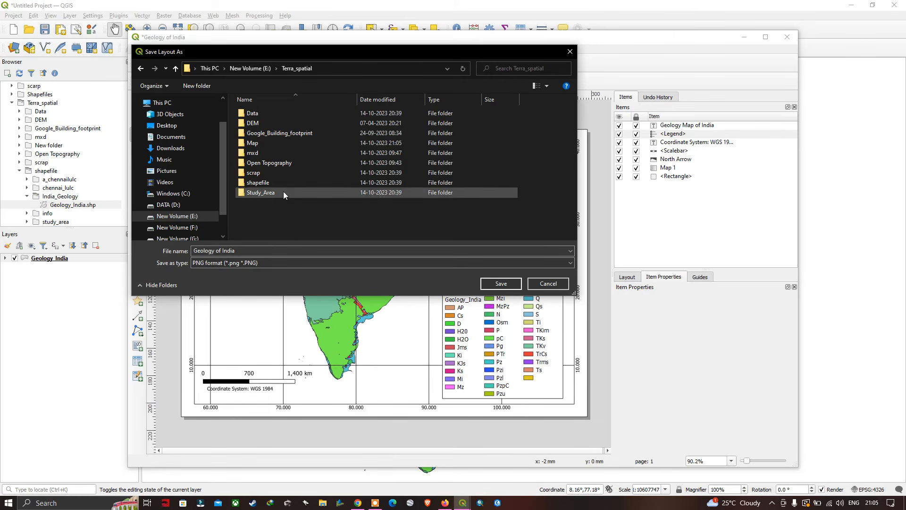
{"action": "left_click", "coordinate": [252, 146]}
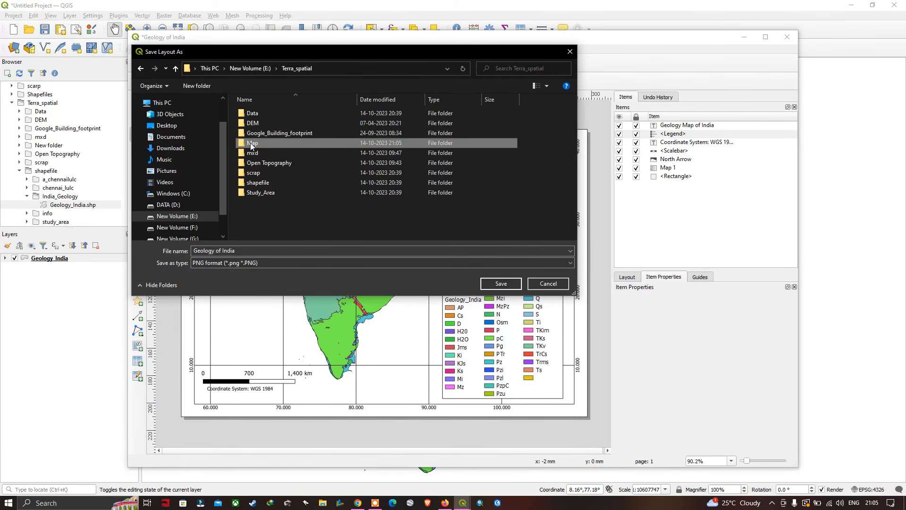
{"action": "double_click", "coordinate": [252, 144]}
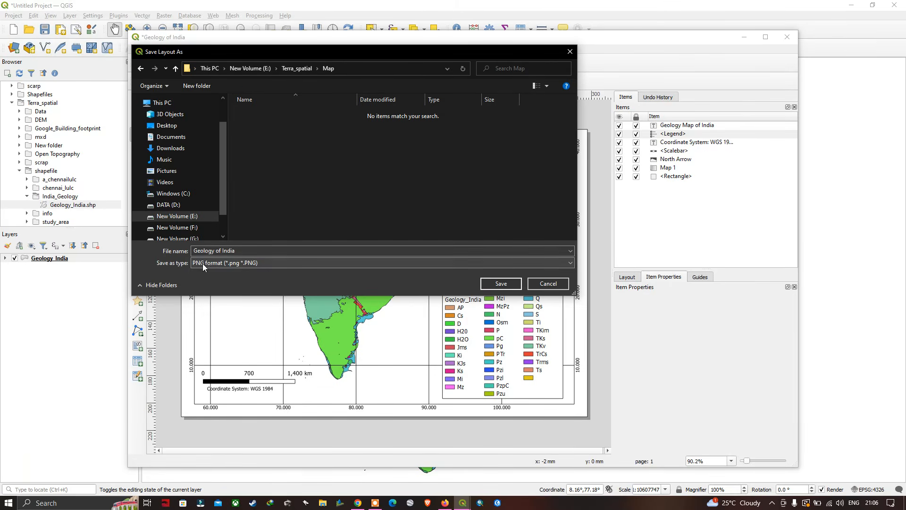
{"action": "left_click", "coordinate": [268, 262]}
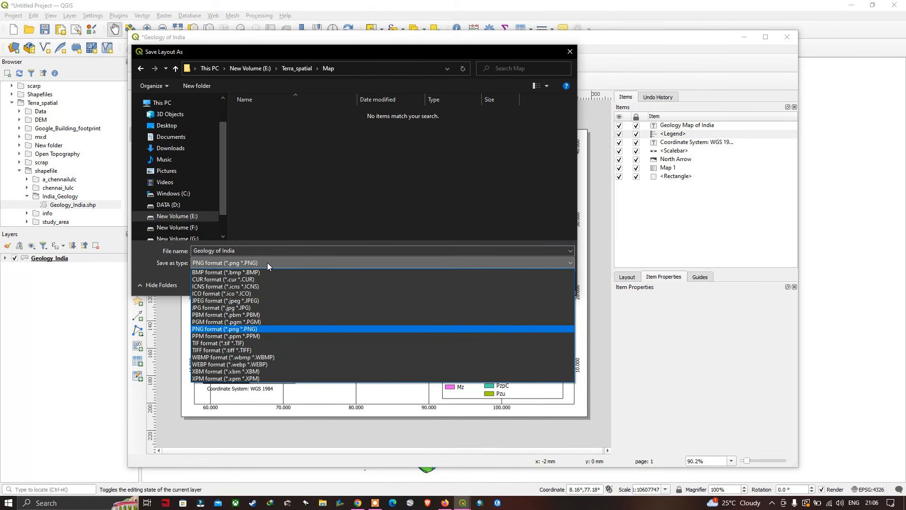
{"action": "left_click", "coordinate": [222, 300]}
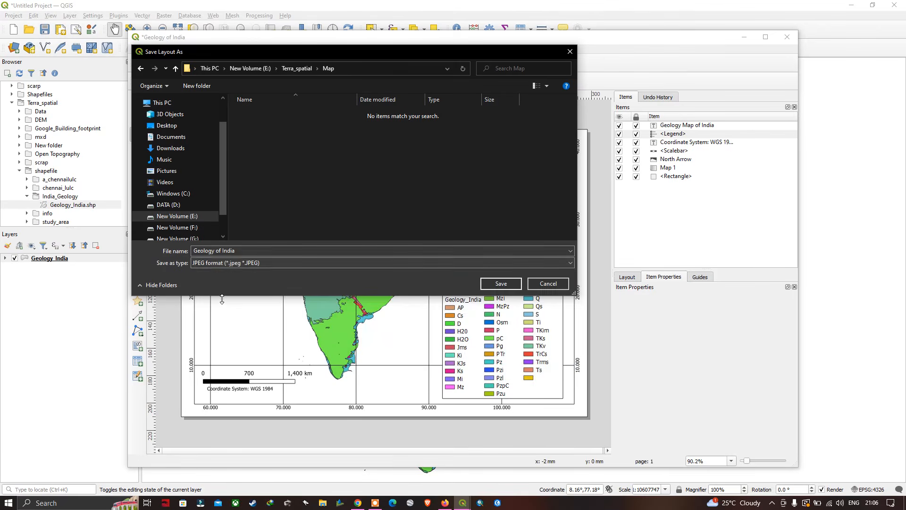
{"action": "left_click", "coordinate": [502, 284]}
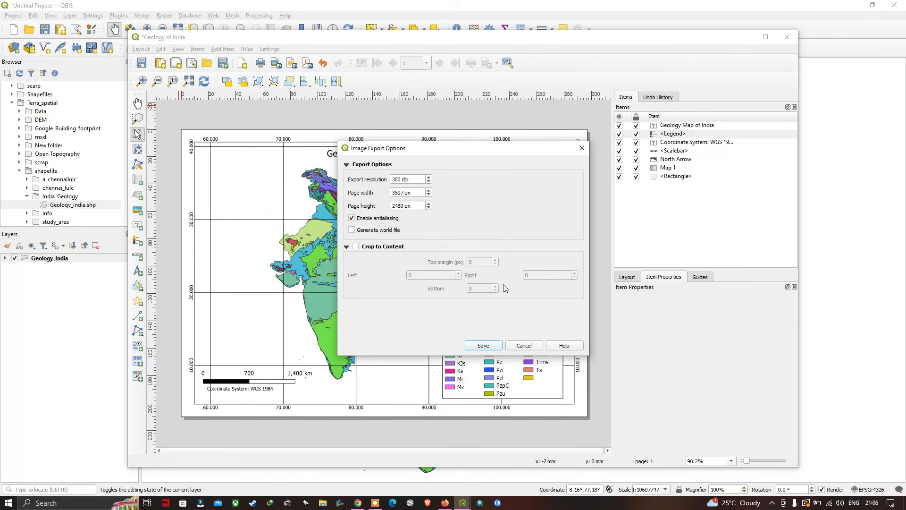
- Set the export resolution to 400 dpi and save the image
{"action": "double_click", "coordinate": [401, 179]}
{"action": "type", "text": "400"}
{"action": "left_click", "coordinate": [486, 346]}
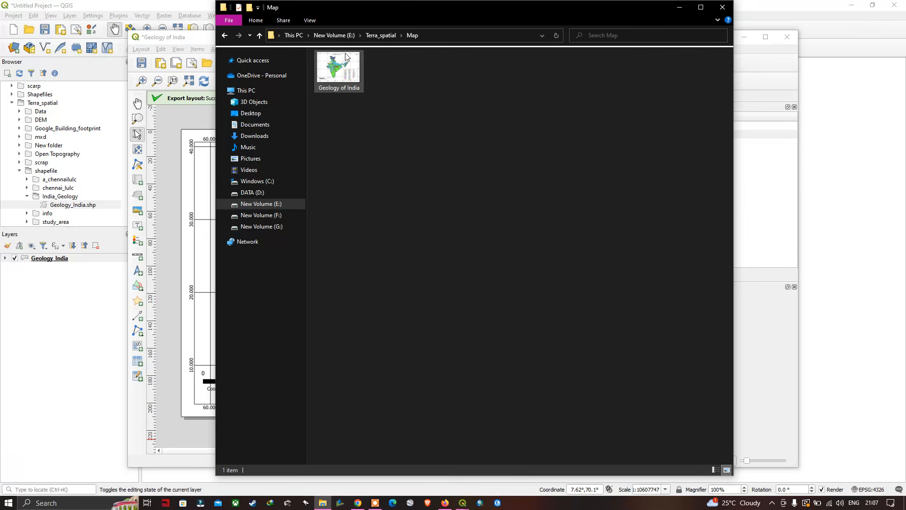
- View the exported "Geology of India" image from the Map folder, then close the image viewer and the folder window
{"action": "left_click", "coordinate": [345, 68]}
{"action": "double_click", "coordinate": [346, 67]}
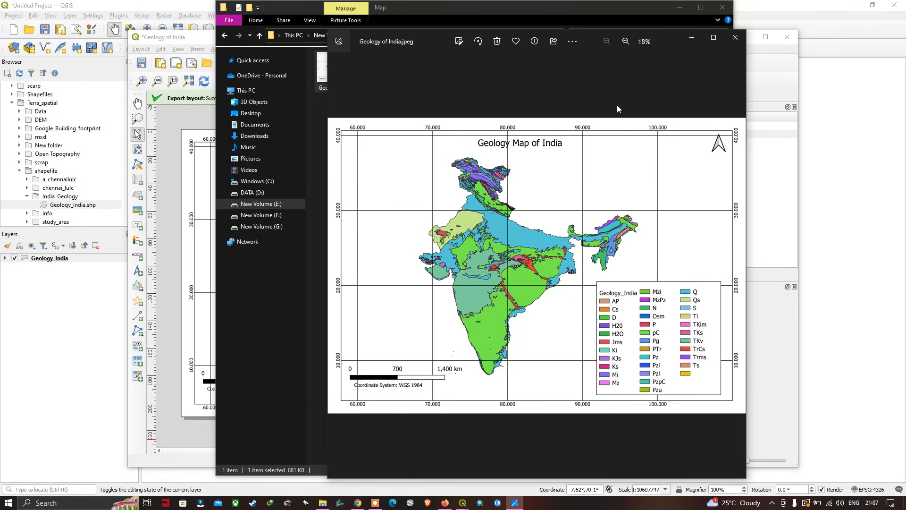
{"action": "left_click", "coordinate": [735, 37]}
{"action": "left_click", "coordinate": [723, 7]}
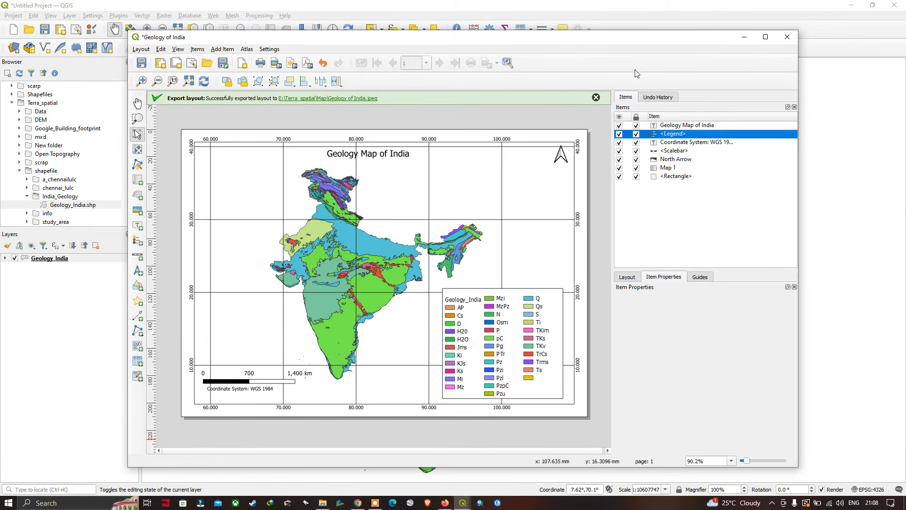